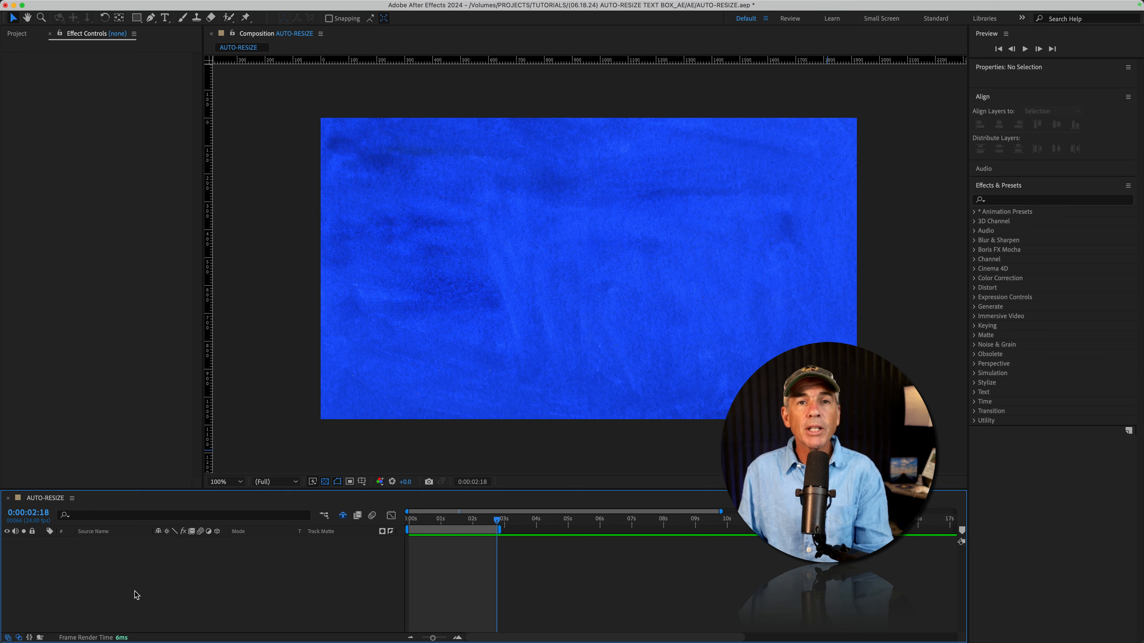
Add a MIKE text layer and centre it horizontally and vertically in the composition
{"action": "left_click", "coordinate": [165, 17]}
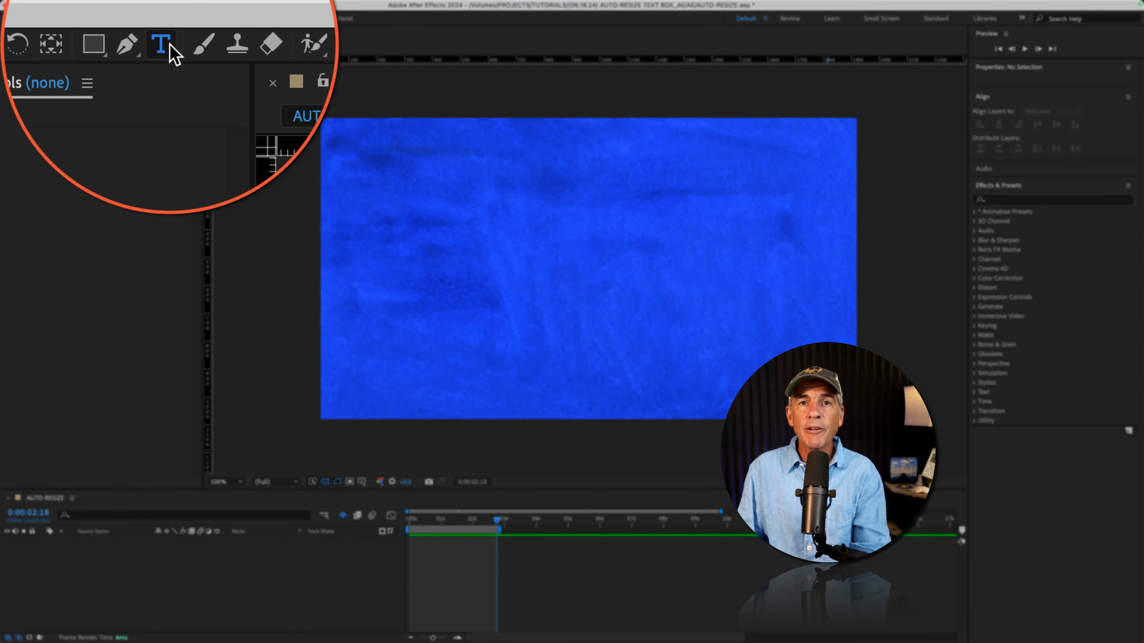
{"action": "left_click", "coordinate": [566, 264]}
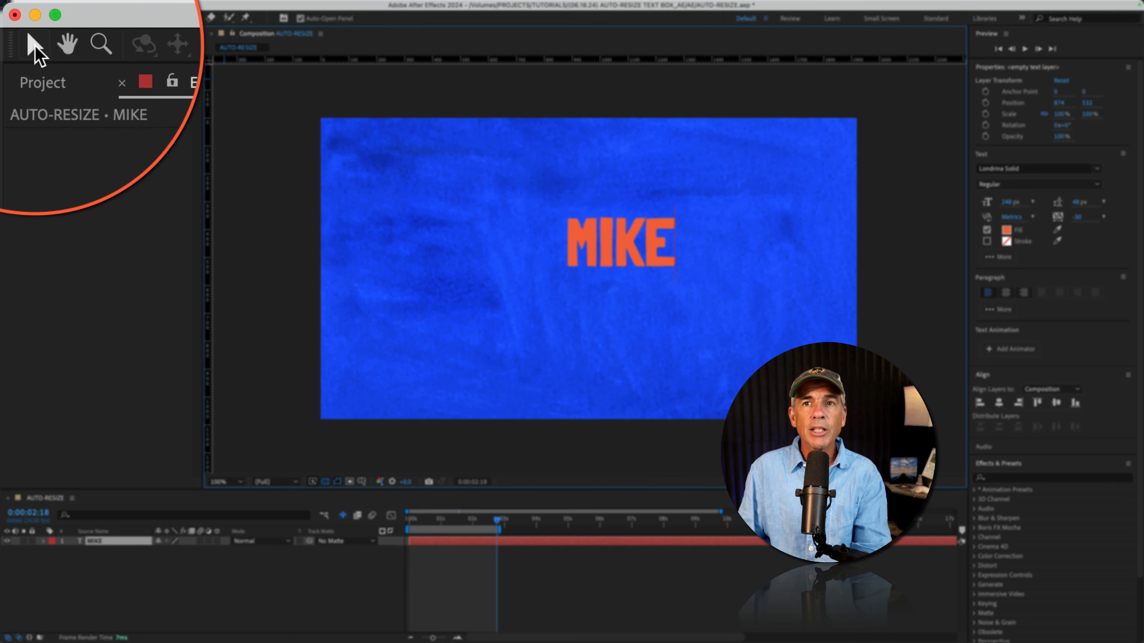
{"action": "left_click", "coordinate": [12, 18]}
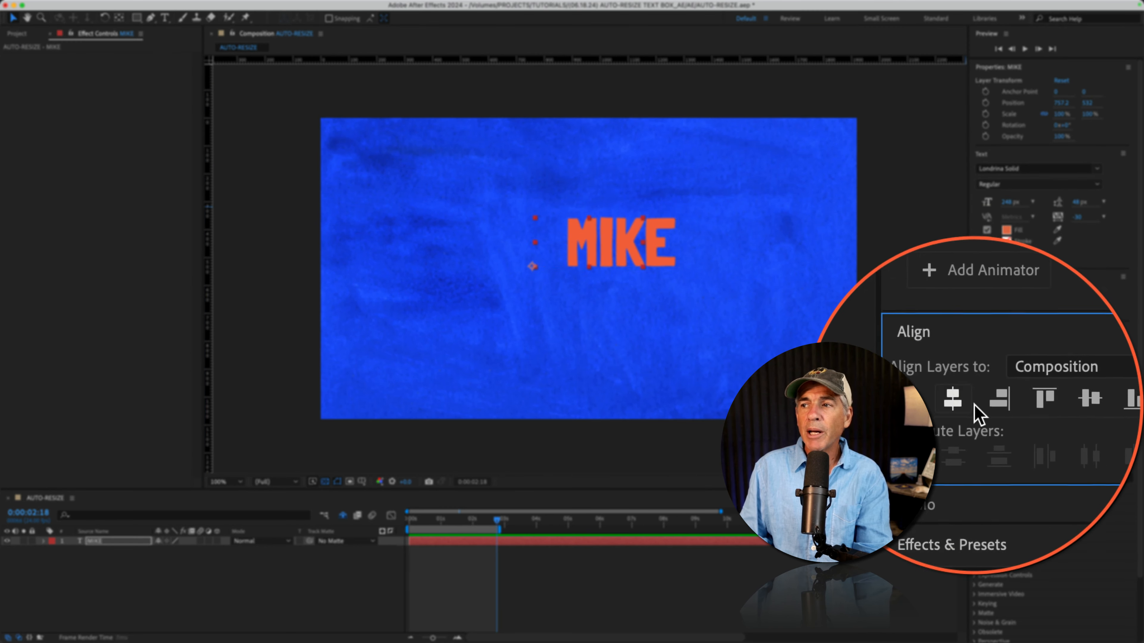
{"action": "left_click", "coordinate": [999, 402]}
{"action": "left_click", "coordinate": [1055, 402]}
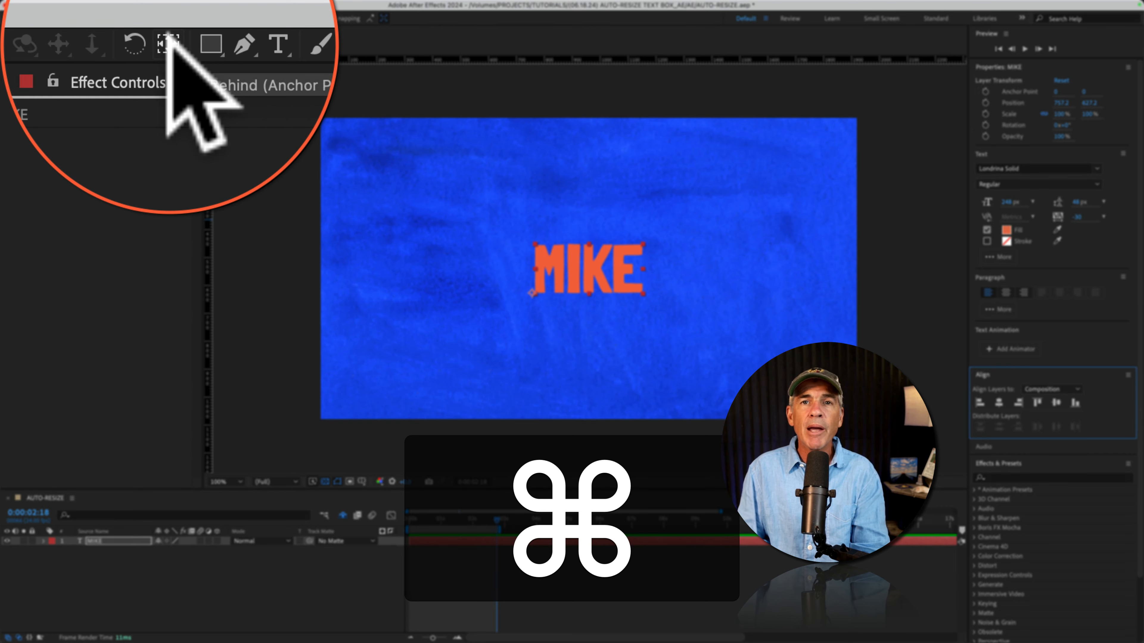
Centre the MIKE layer's anchor point on the word and return the view to 100%
{"action": "double_click", "coordinate": [119, 18], "text": "super"}
{"action": "key", "text": "period"}
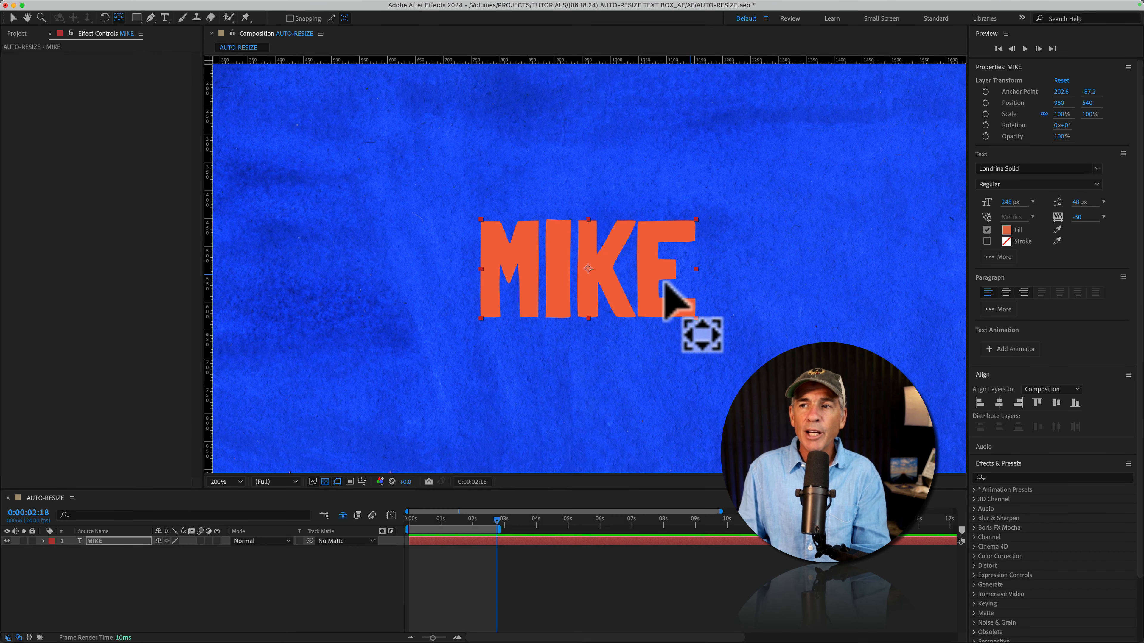
{"action": "key", "text": "comma"}
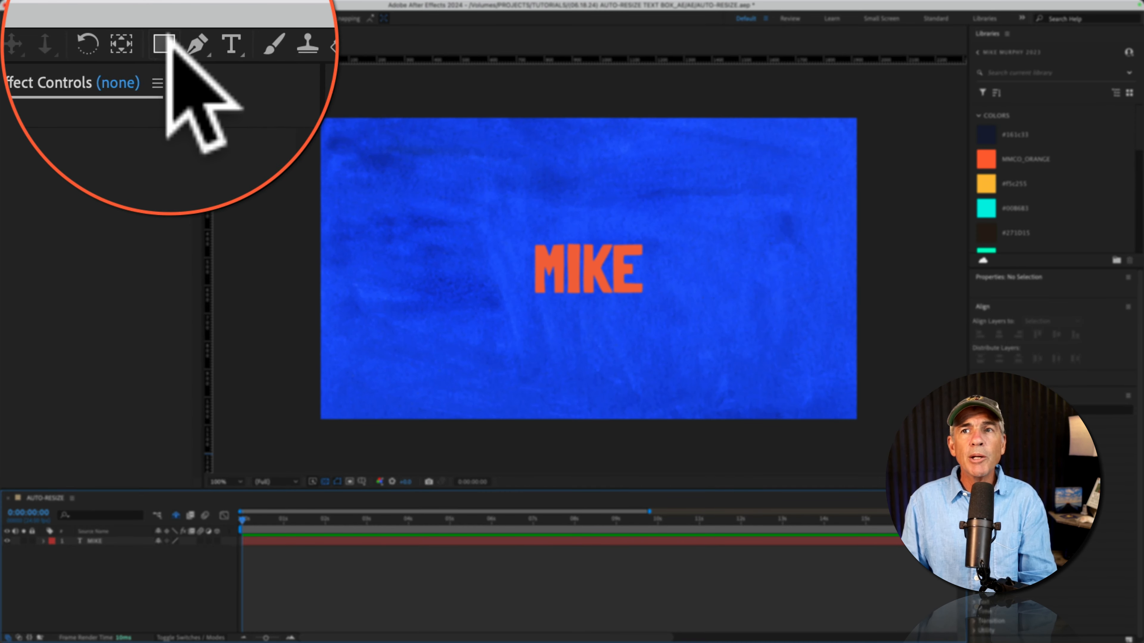
Choose the Rectangle Tool and set new shapes to no fill
{"action": "left_click", "coordinate": [166, 41]}
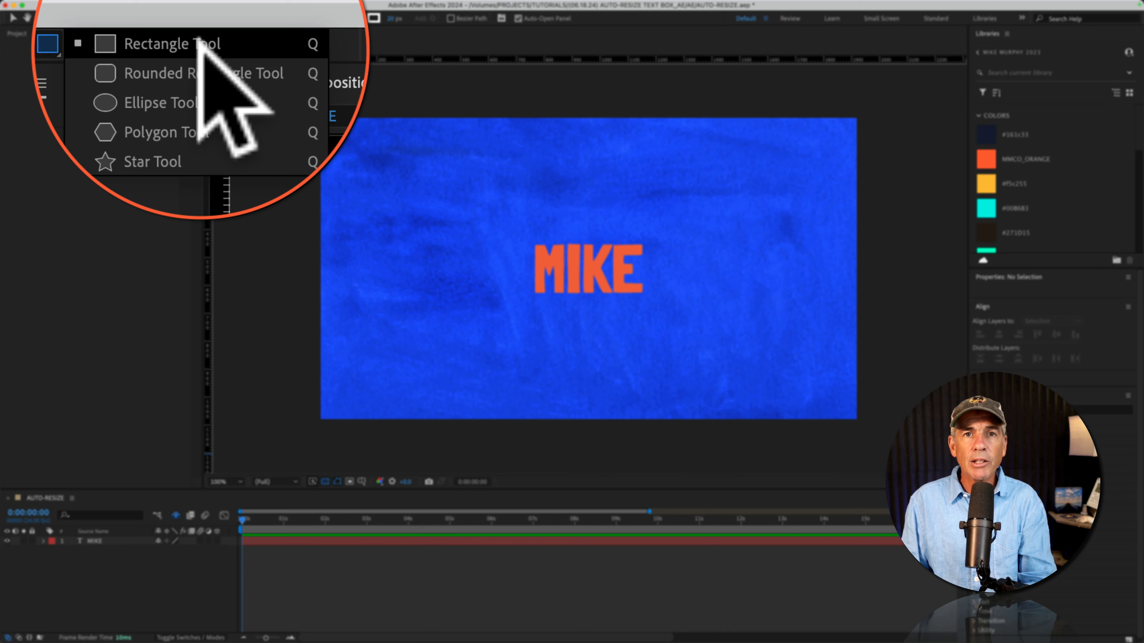
{"action": "left_click", "coordinate": [198, 40]}
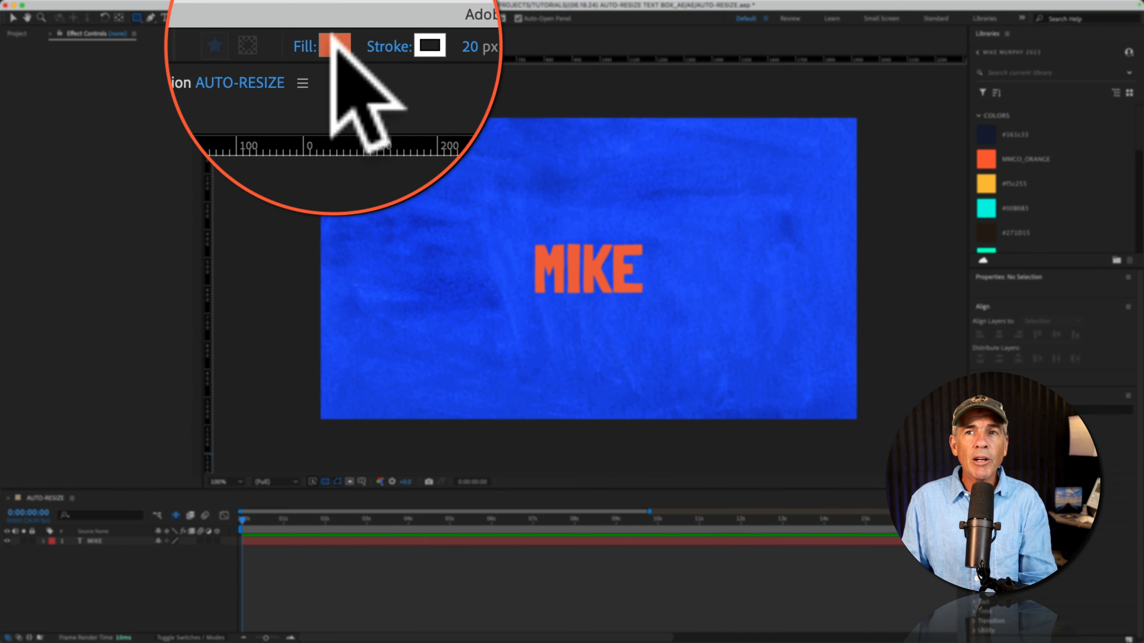
{"action": "left_click", "coordinate": [321, 19]}
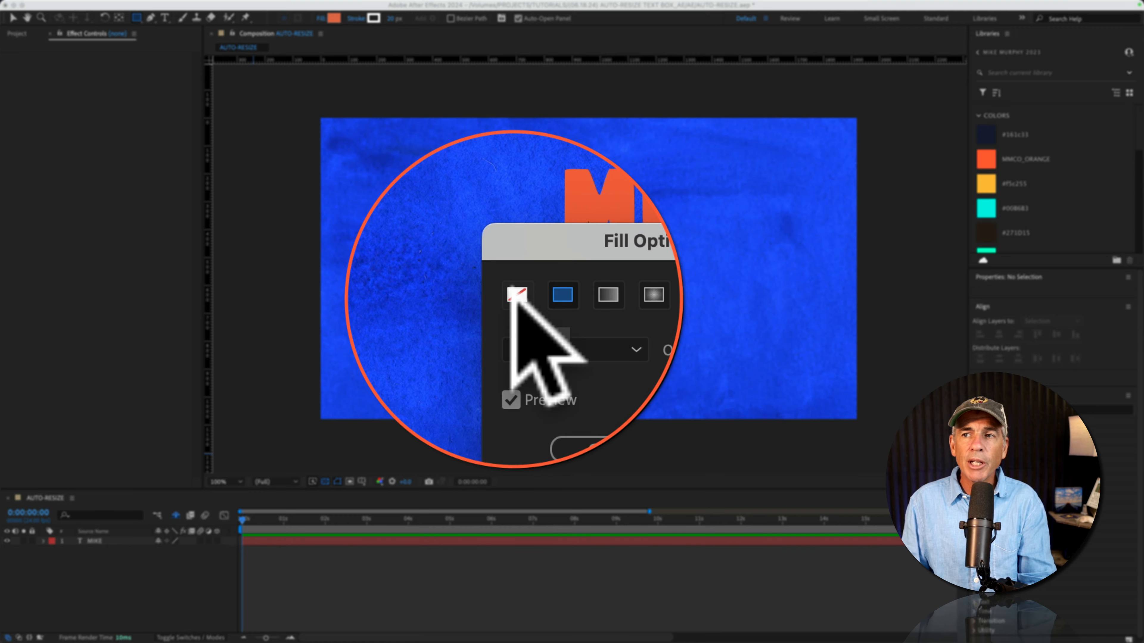
{"action": "left_click", "coordinate": [513, 297]}
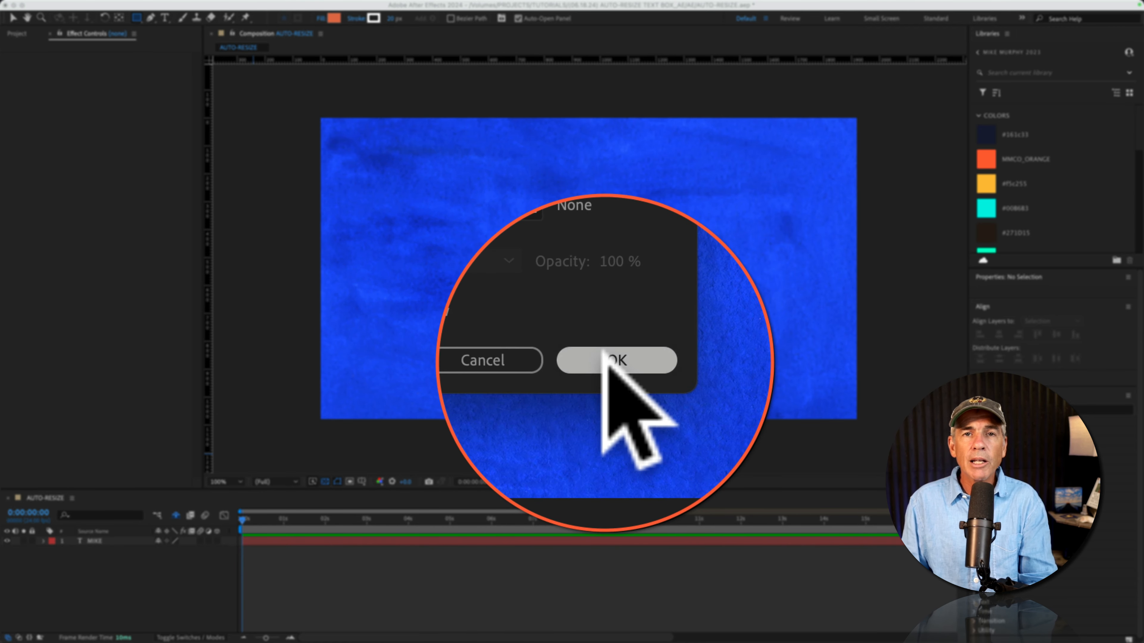
{"action": "left_click", "coordinate": [603, 354]}
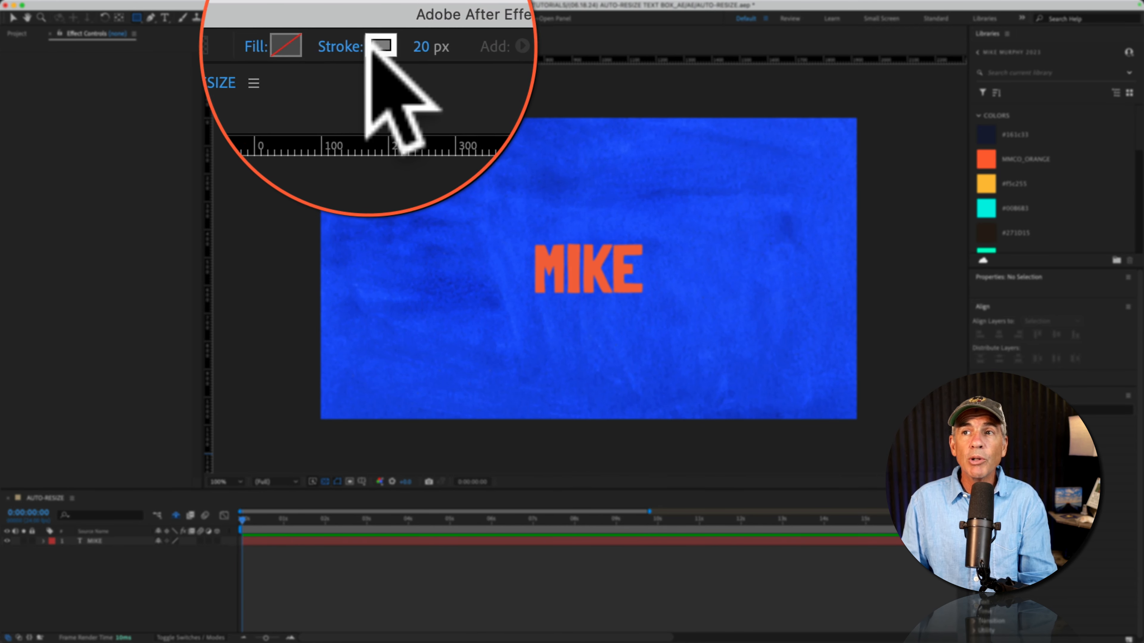
Give new shapes a yellow library-colour stroke and toggle Bezier Path
{"action": "left_click", "coordinate": [373, 18]}
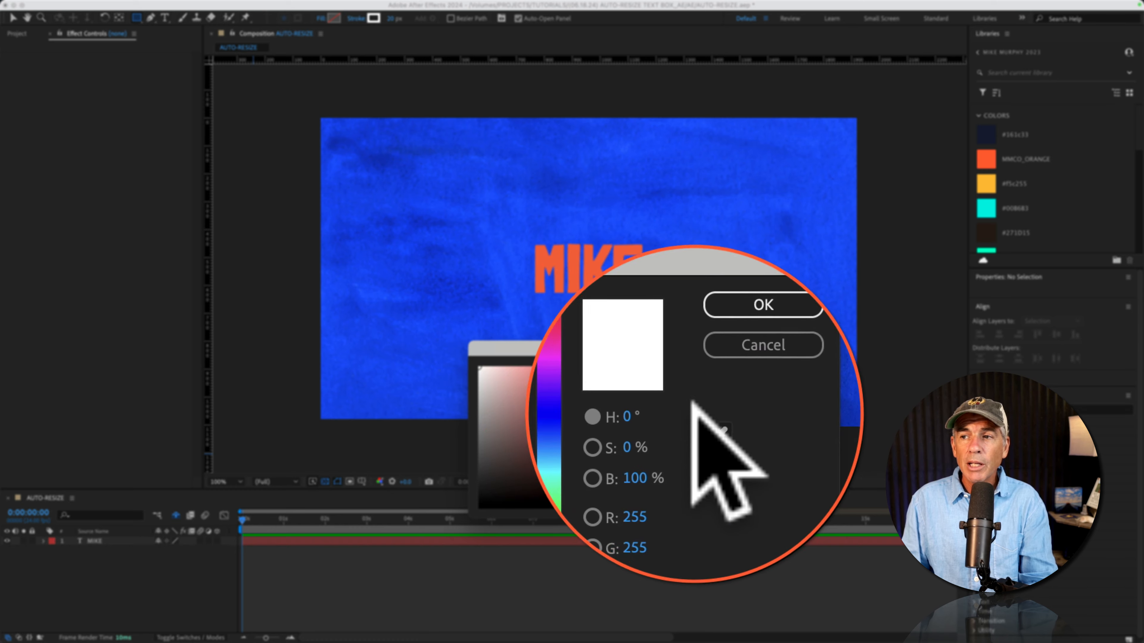
{"action": "left_click", "coordinate": [704, 422]}
{"action": "left_click", "coordinate": [985, 183]}
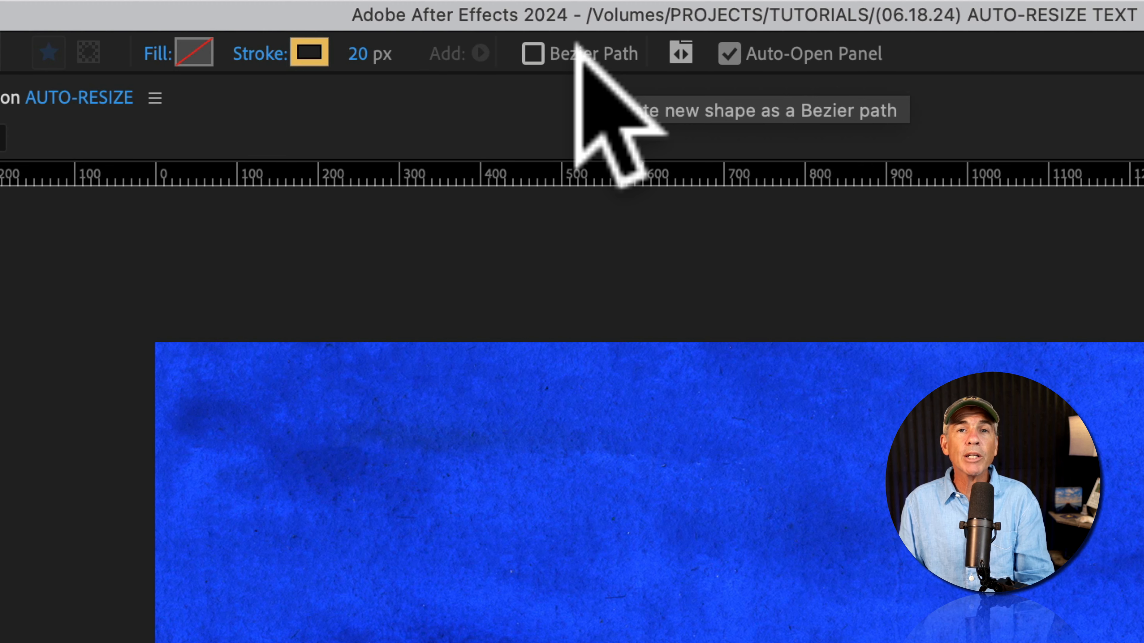
{"action": "left_click", "coordinate": [534, 53]}
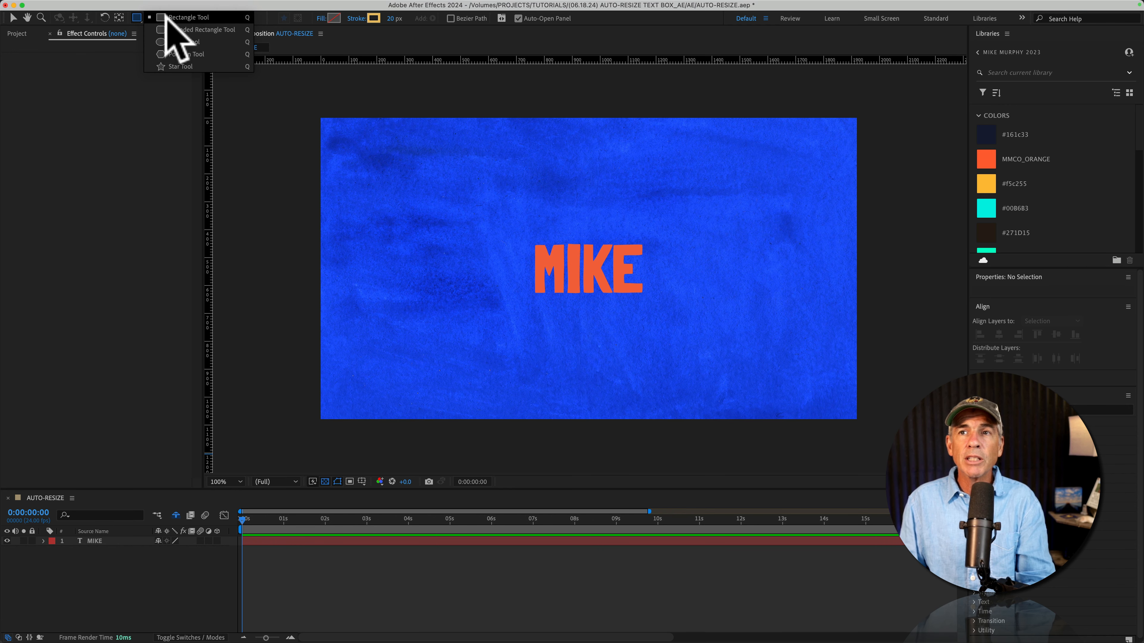
Undo a hand-drawn rectangle and create a comp-sized yellow-stroked rectangle as Shape Layer 1
{"action": "left_click_drag", "start_coordinate": [320, 118], "coordinate": [539, 278]}
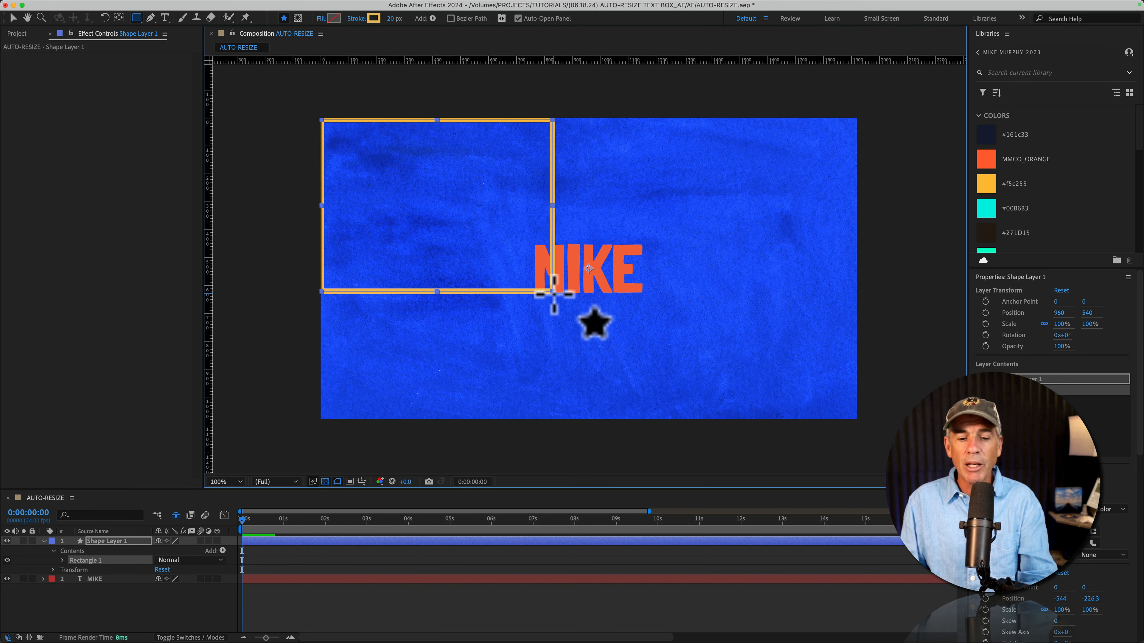
{"action": "key", "text": "super+z"}
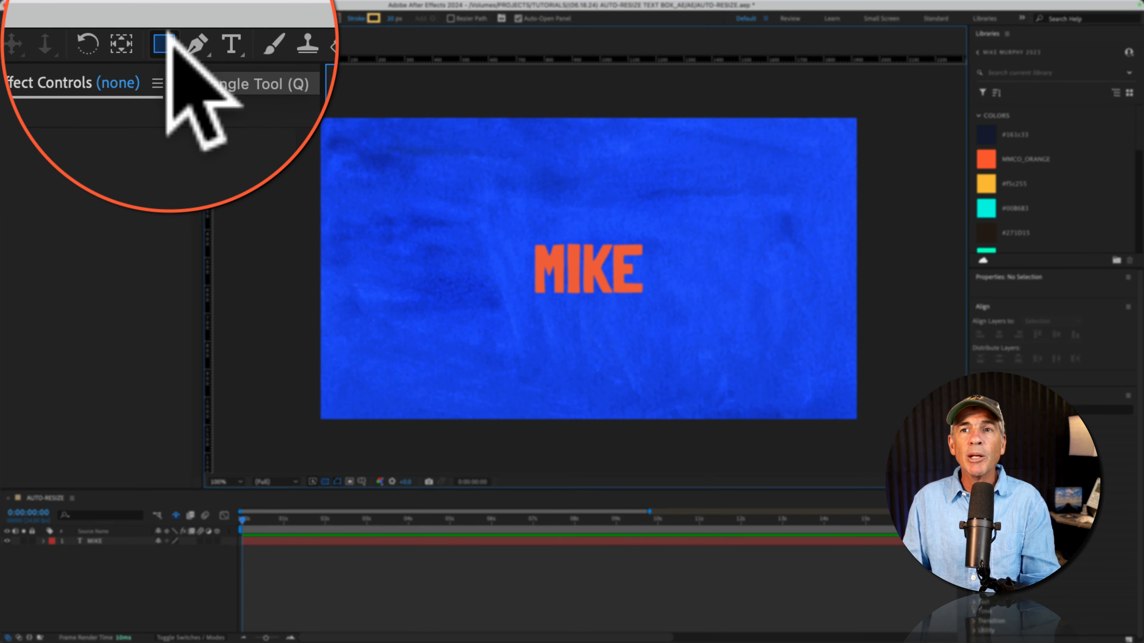
{"action": "double_click", "coordinate": [136, 18]}
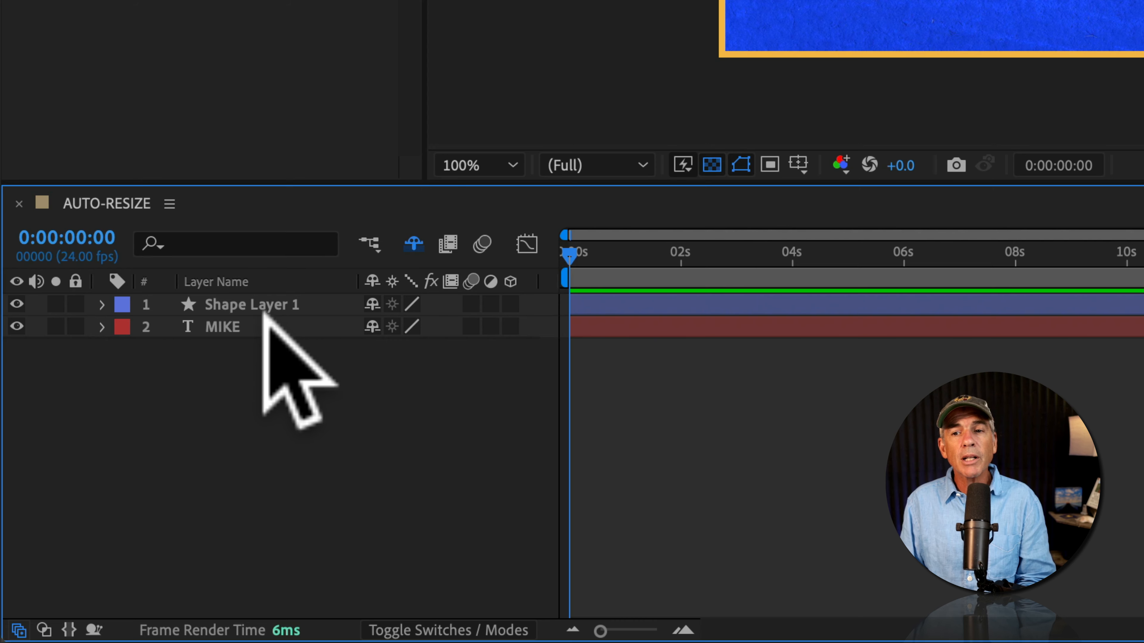
Expand Shape Layer 1 through Contents, Rectangle 1 and Rectangle Path 1, then select Size
{"action": "left_click", "coordinate": [256, 309]}
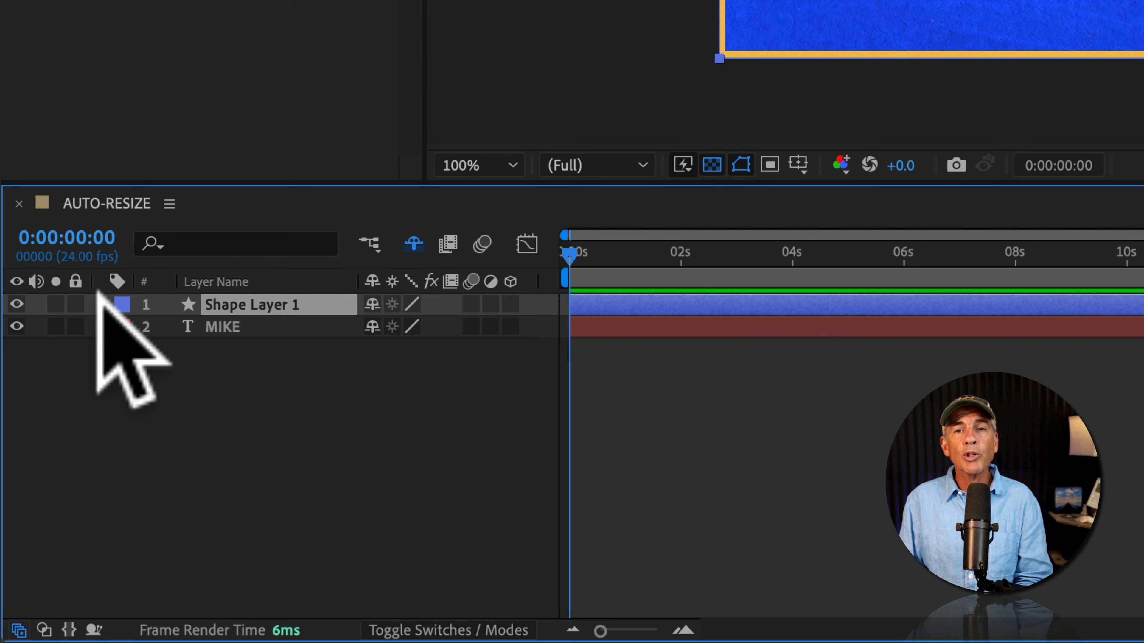
{"action": "left_click", "coordinate": [102, 305]}
{"action": "left_click", "coordinate": [126, 328]}
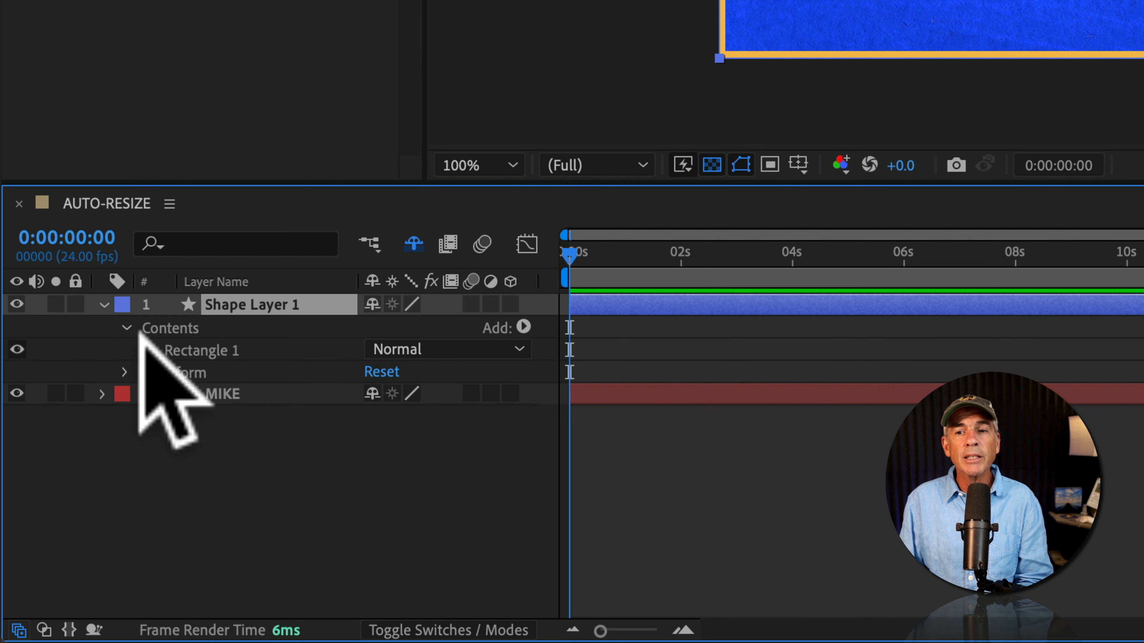
{"action": "left_click", "coordinate": [149, 350]}
{"action": "left_click", "coordinate": [171, 372]}
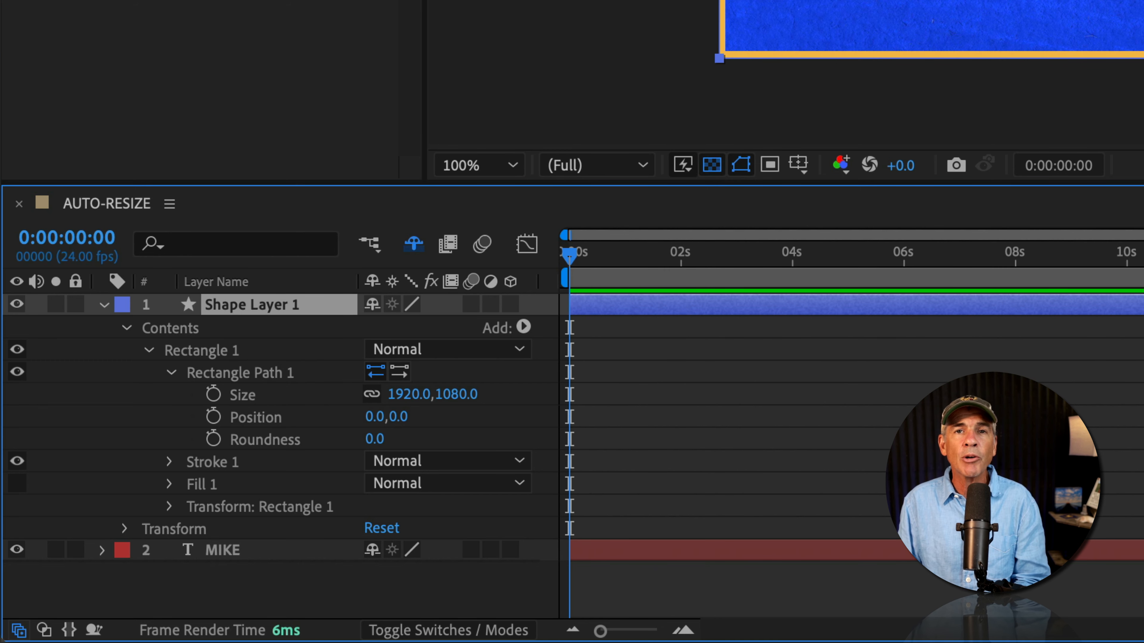
{"action": "left_click", "coordinate": [251, 396]}
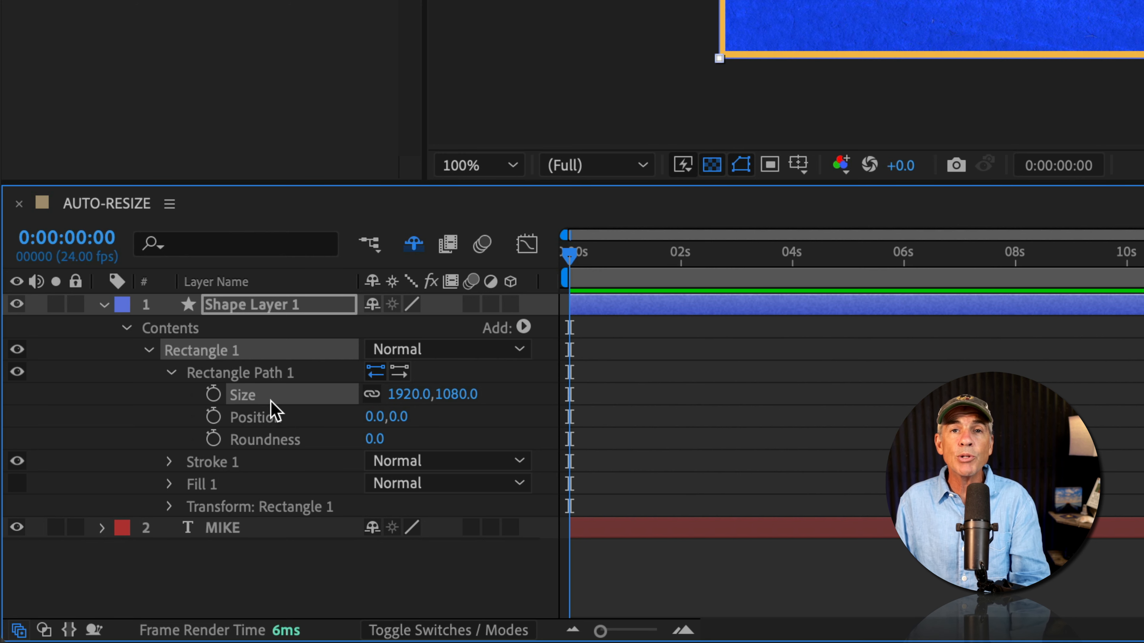
Show only Size, turn off constrain proportions, and scrub the rectangle's width and height
{"action": "key", "text": "s"}
{"action": "key", "text": "s"}
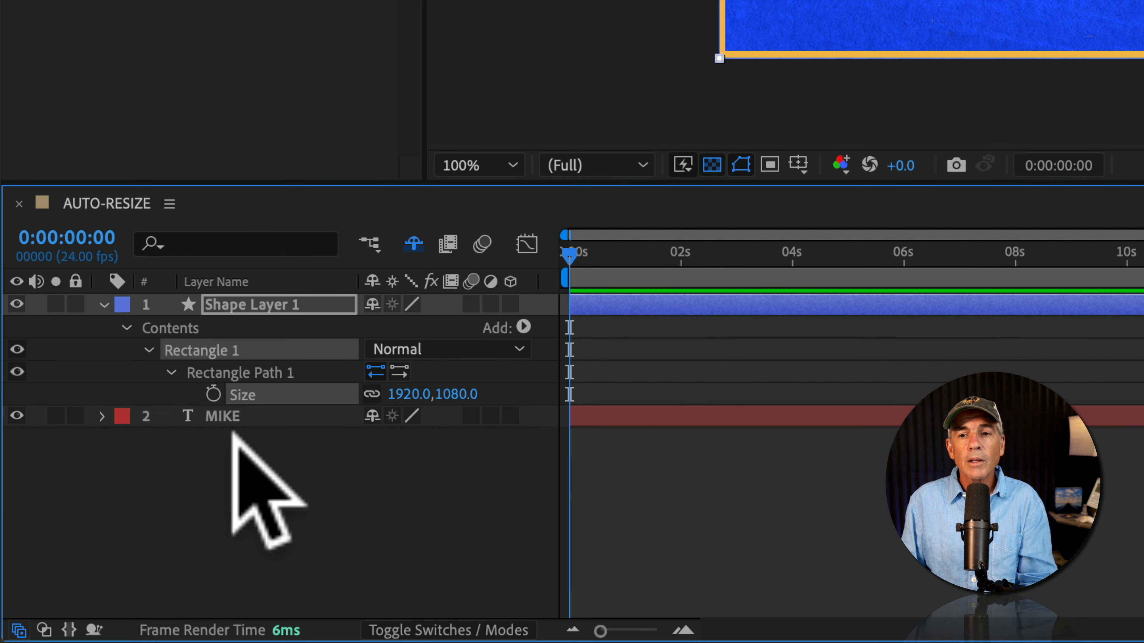
{"action": "left_click", "coordinate": [372, 394]}
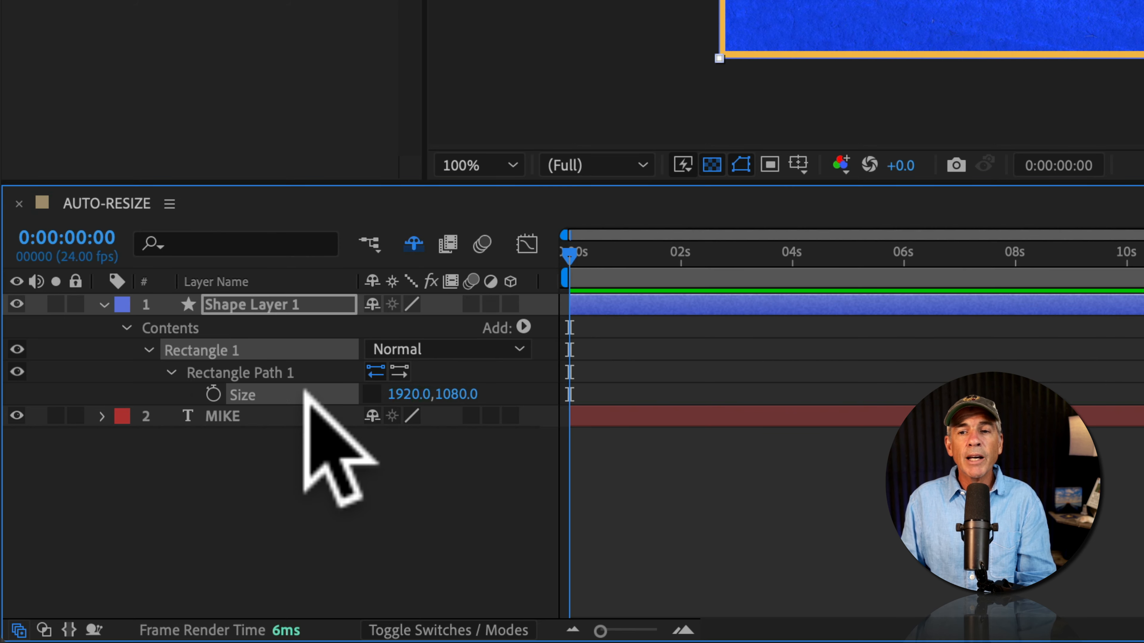
{"action": "left_click_drag", "start_coordinate": [409, 395], "coordinate": [252, 395]}
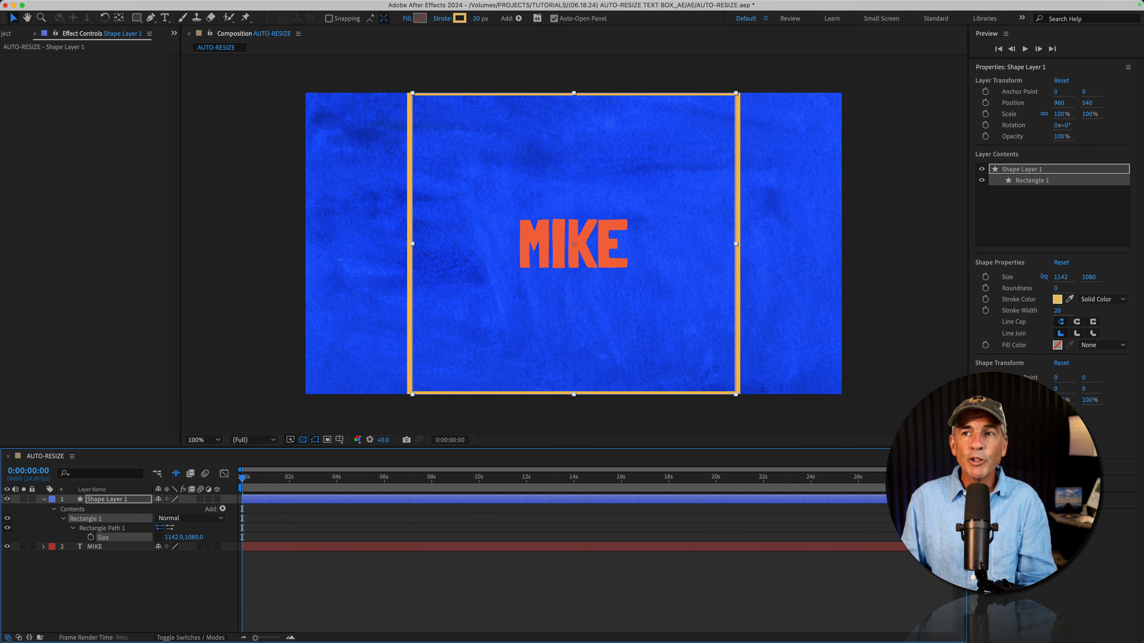
{"action": "left_click_drag", "start_coordinate": [0, 413], "coordinate": [0, 437]}
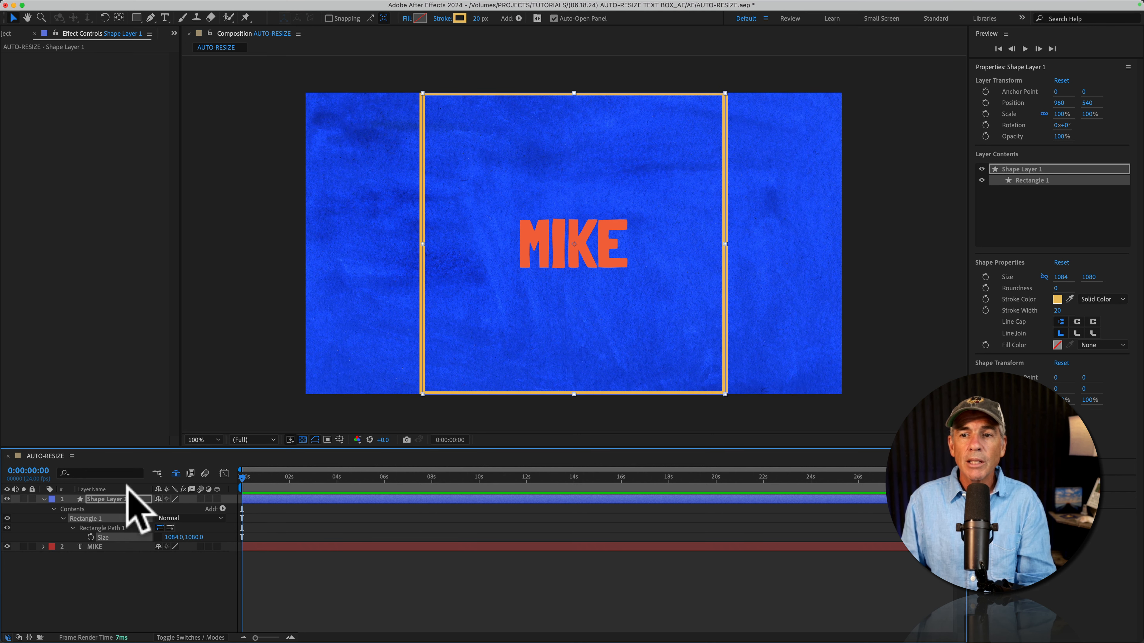
{"action": "left_click_drag", "start_coordinate": [198, 537], "coordinate": [106, 481]}
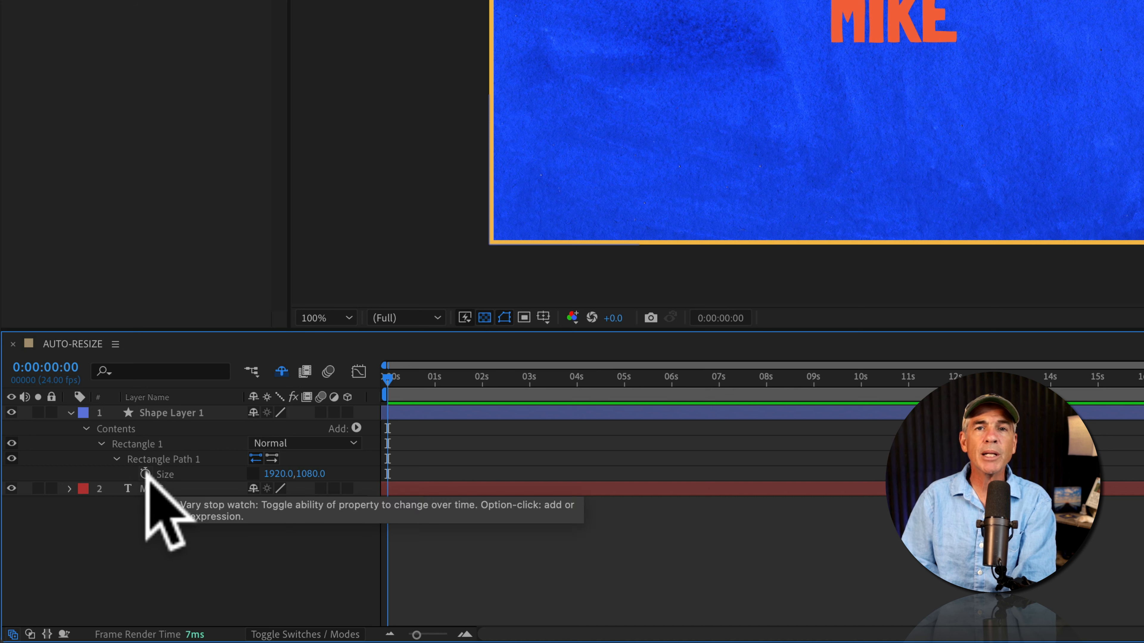
Start a Size expression with w set to the MIKE layer's sourceRectAtTime().width
{"action": "left_click", "coordinate": [145, 474], "text": "alt"}
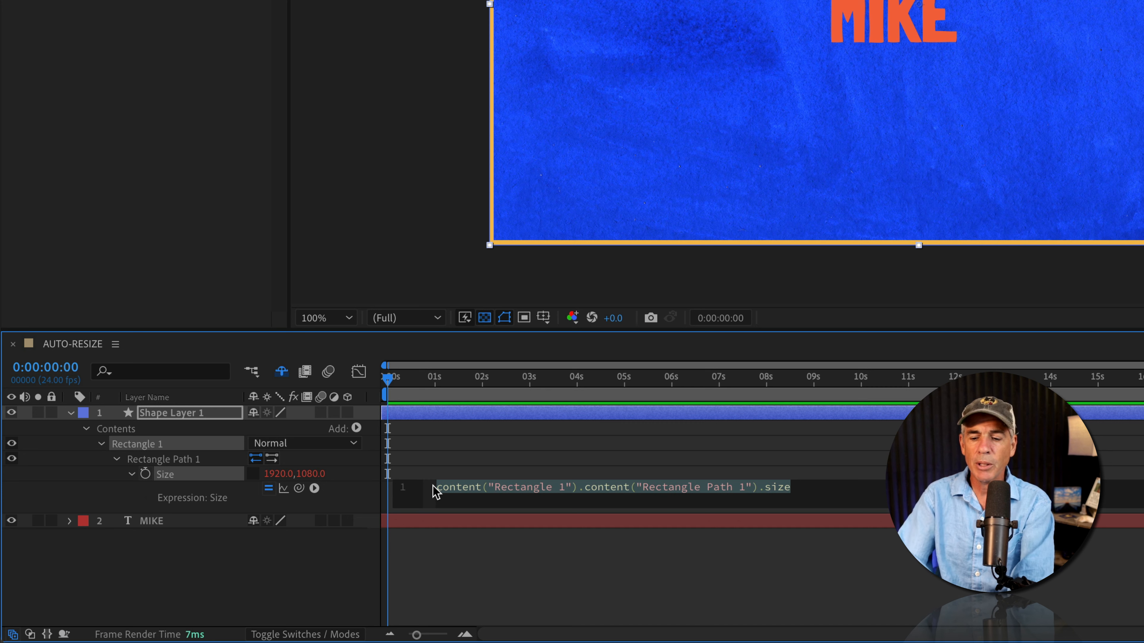
{"action": "key", "text": "BackSpace"}
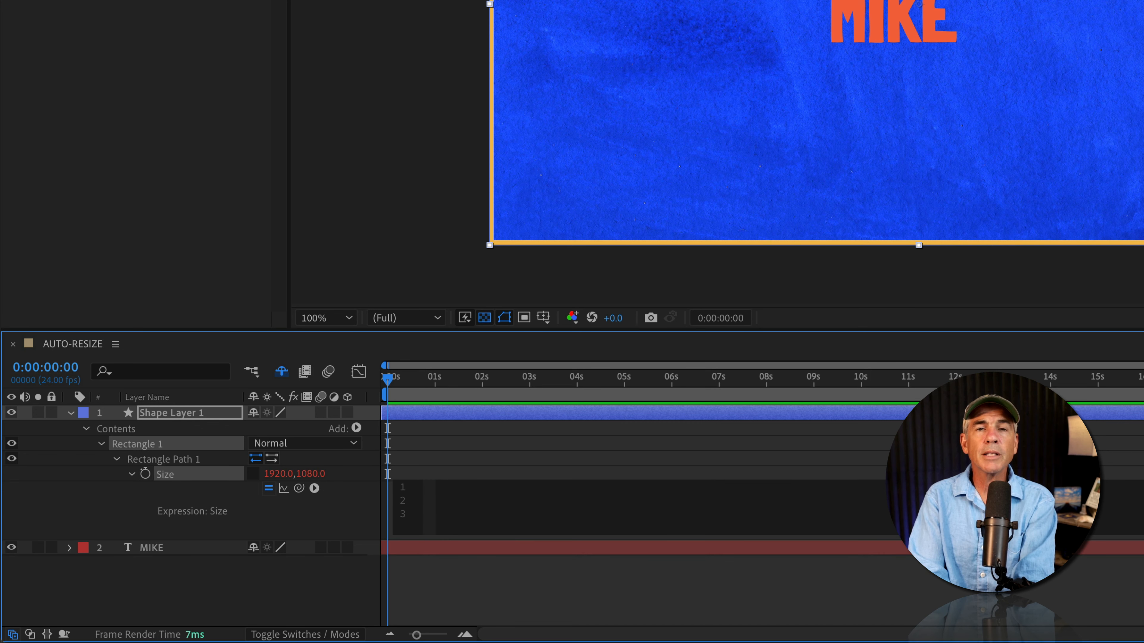
{"action": "type", "text": "w"}
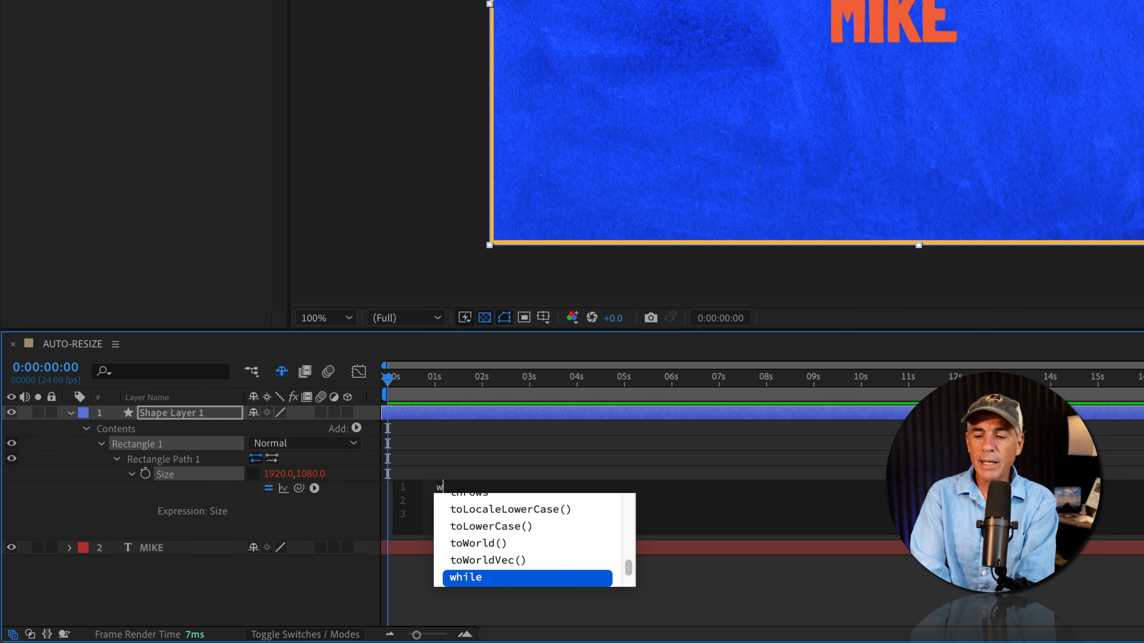
{"action": "type", "text": "="}
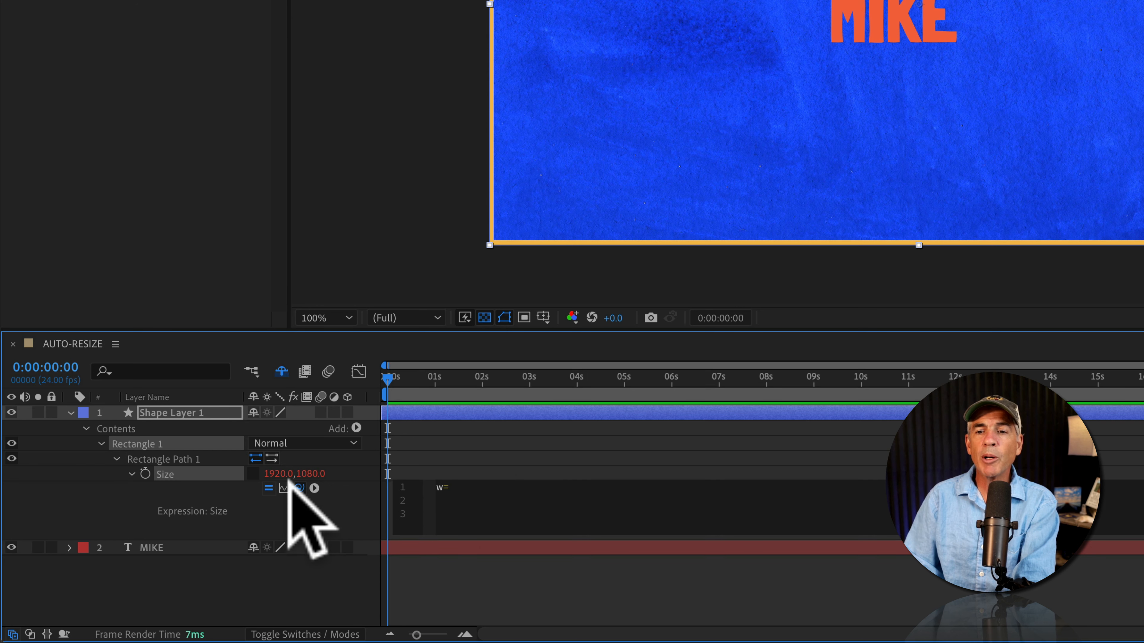
{"action": "left_click_drag", "start_coordinate": [297, 487], "coordinate": [178, 545]}
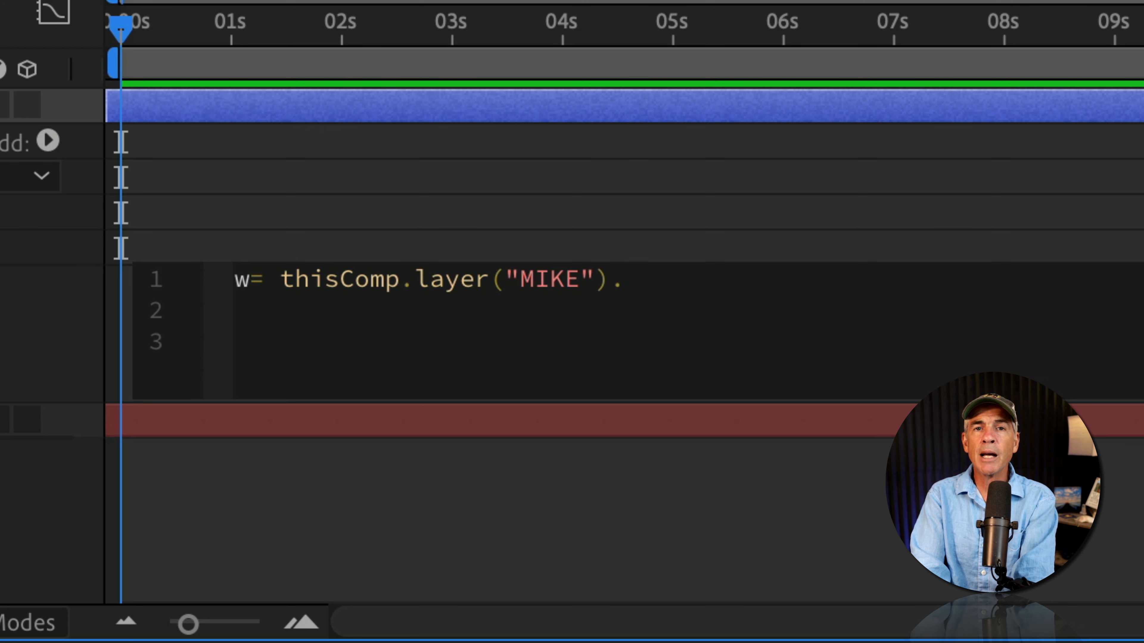
{"action": "type", "text": ".s"}
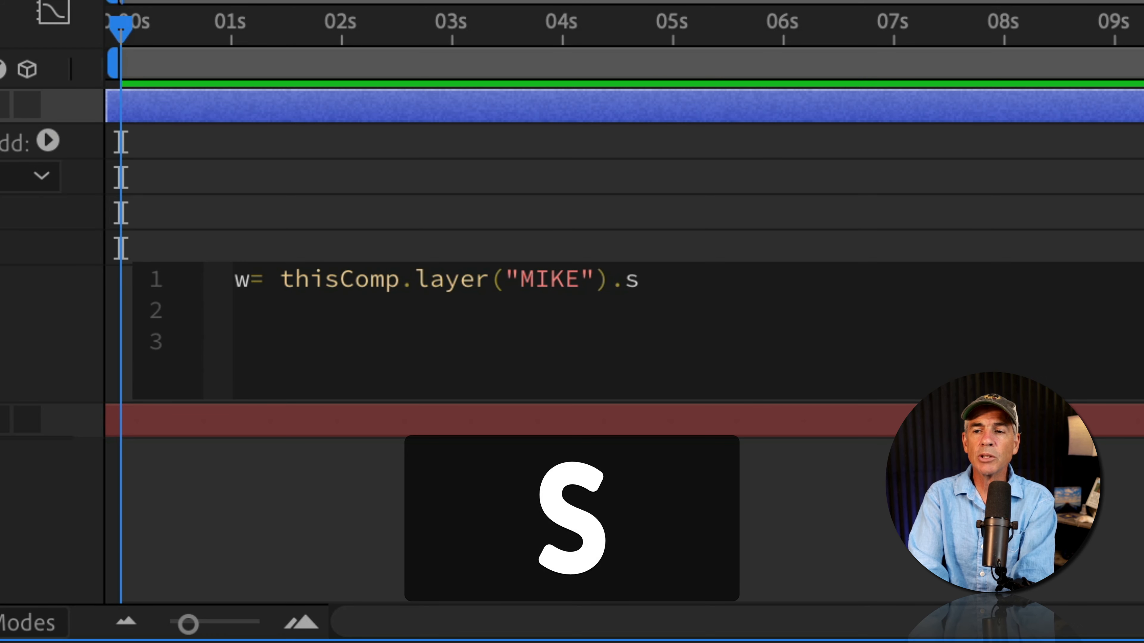
{"action": "type", "text": "ource"}
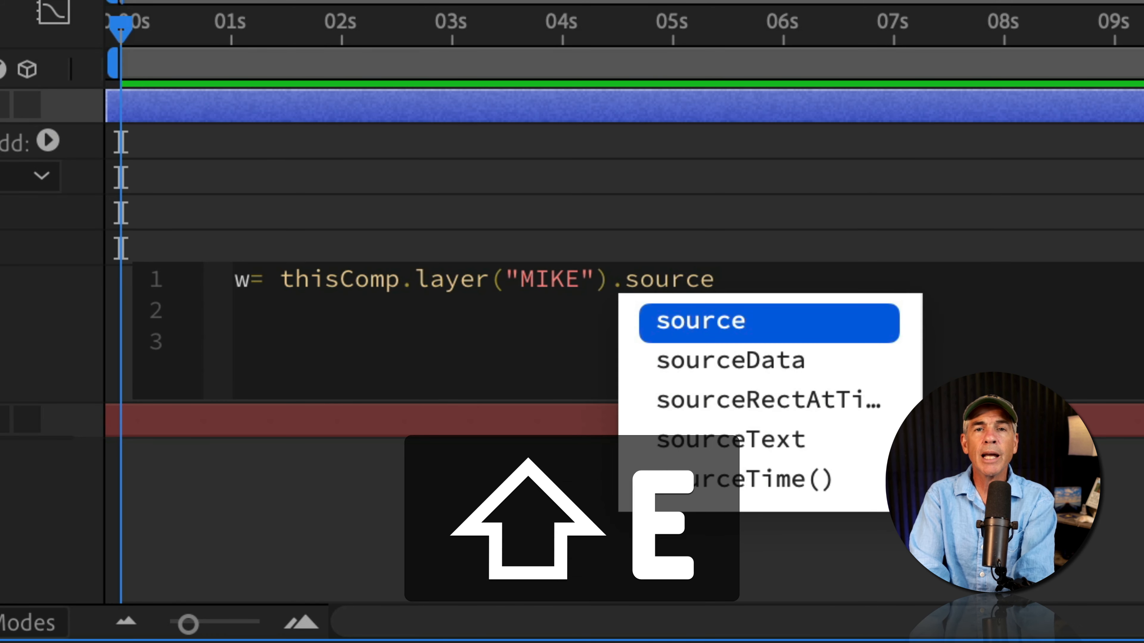
{"action": "type", "text": "Rect"}
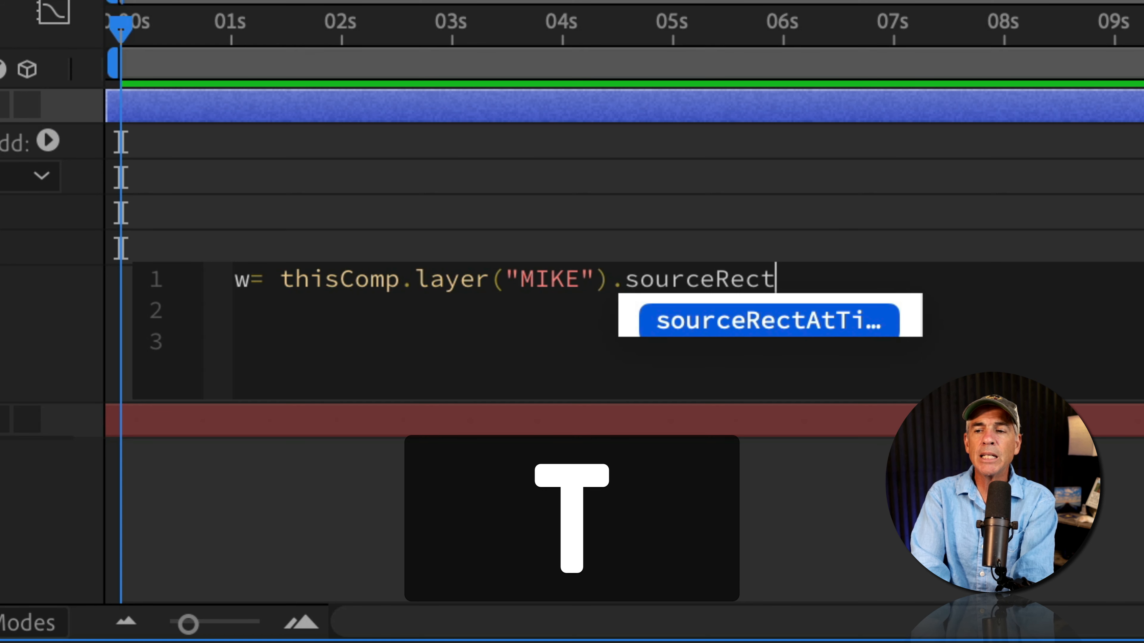
{"action": "type", "text": "AtT"}
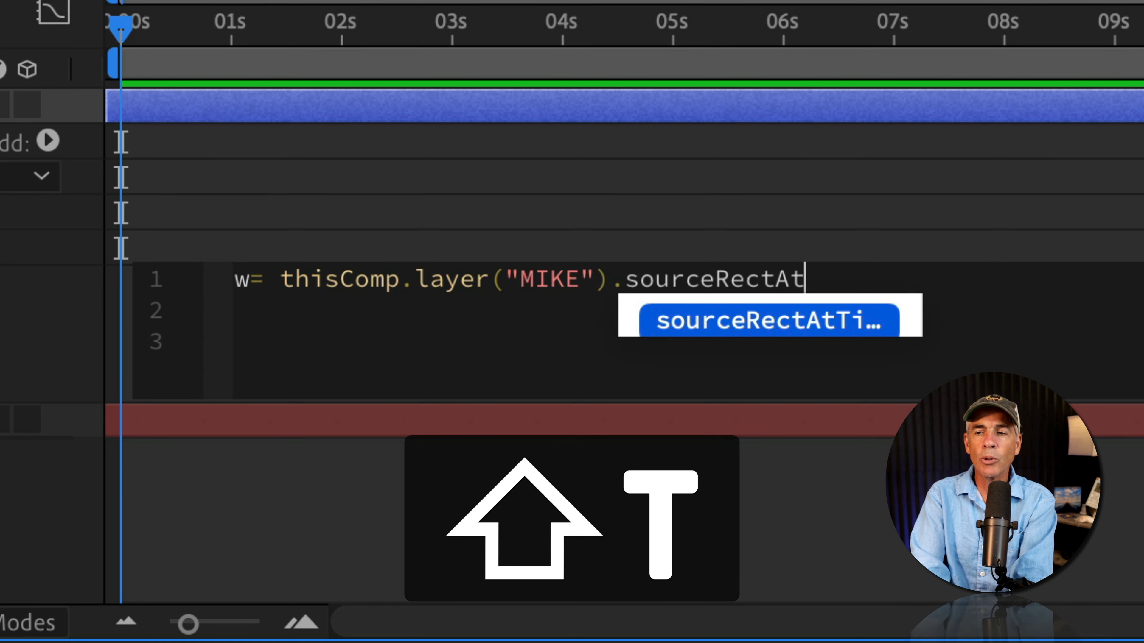
{"action": "type", "text": "ime"}
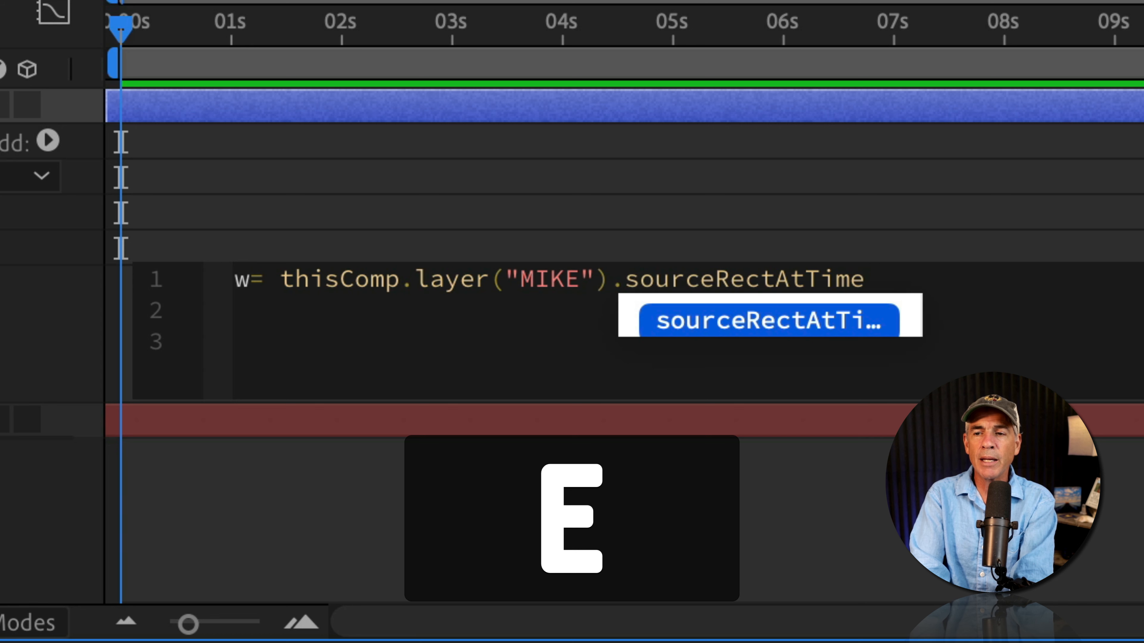
{"action": "key", "text": "shift"}
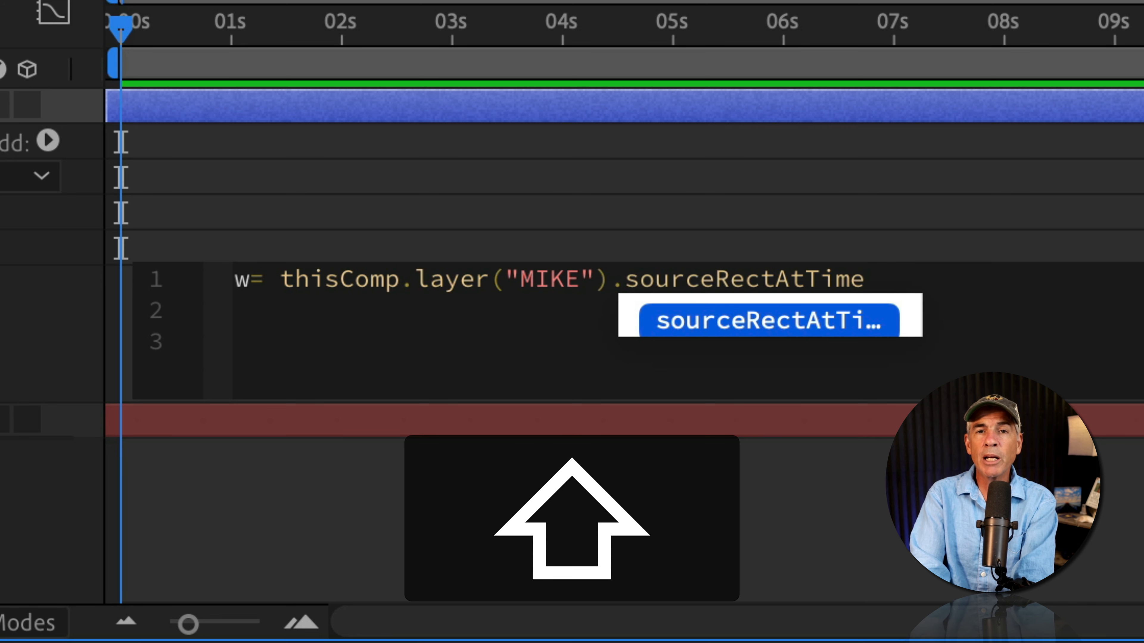
{"action": "type", "text": "("}
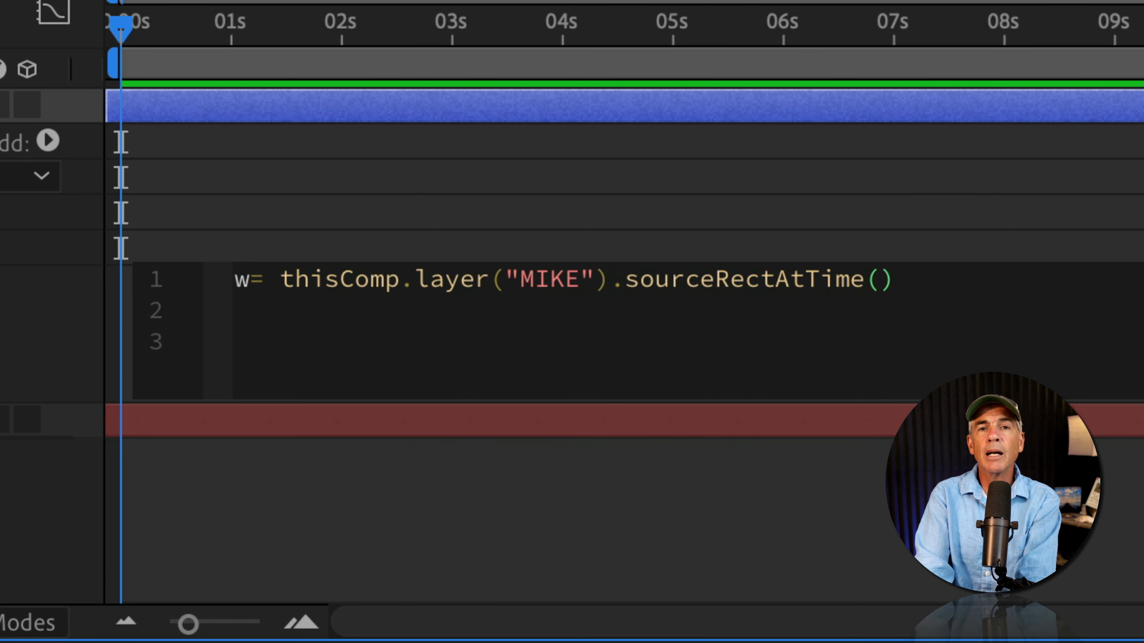
{"action": "key", "text": "Right"}
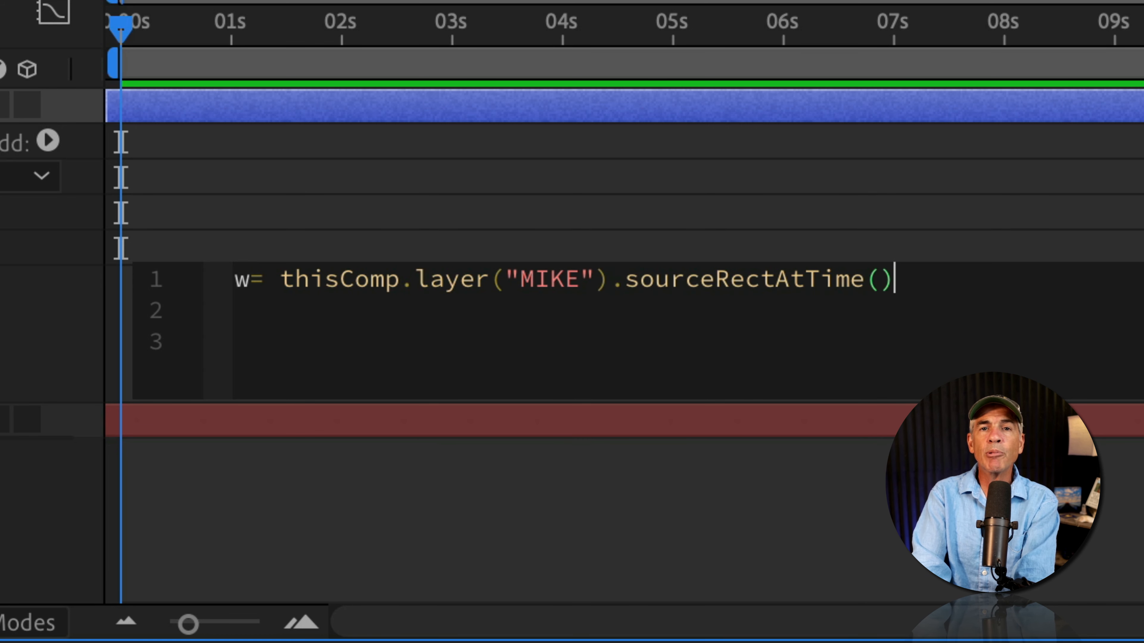
{"action": "type", "text": "."}
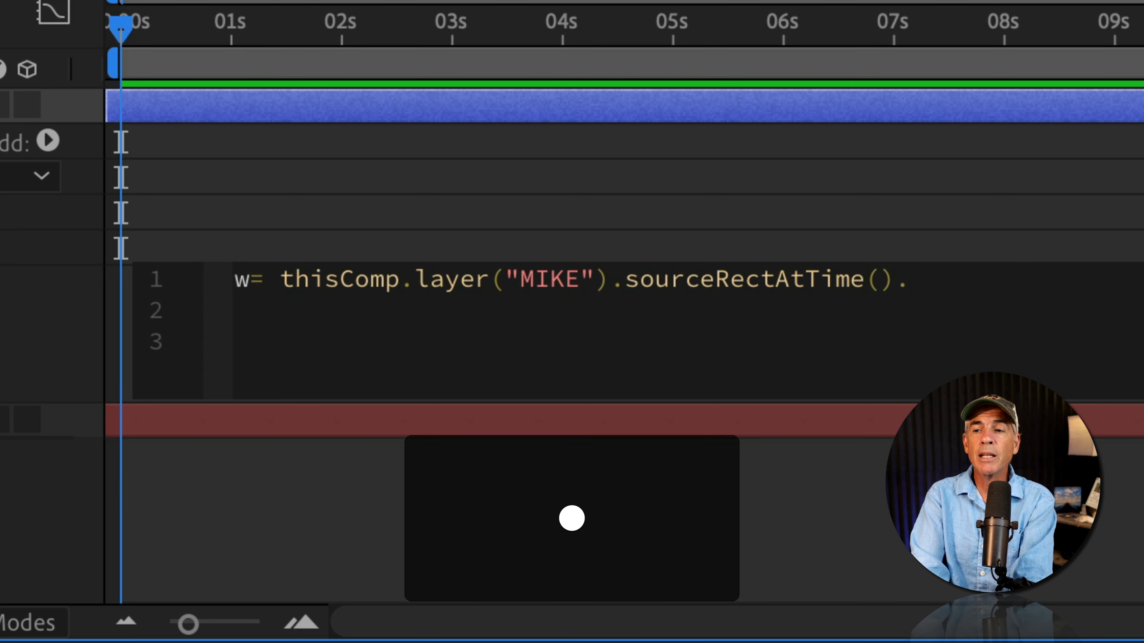
{"action": "type", "text": "width"}
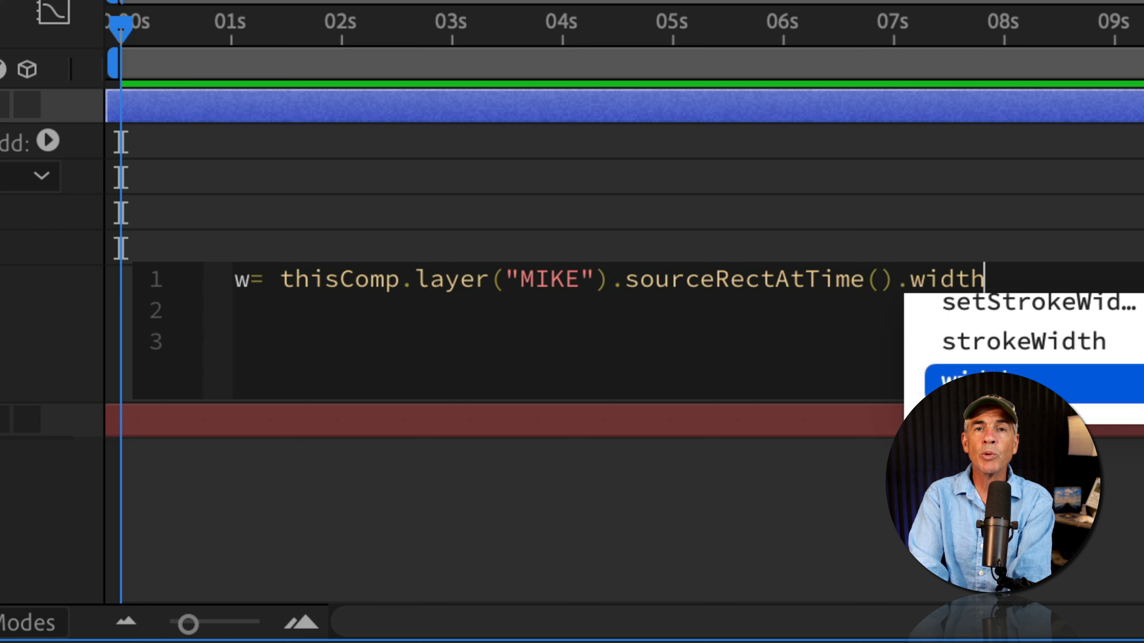
{"action": "type", "text": ";"}
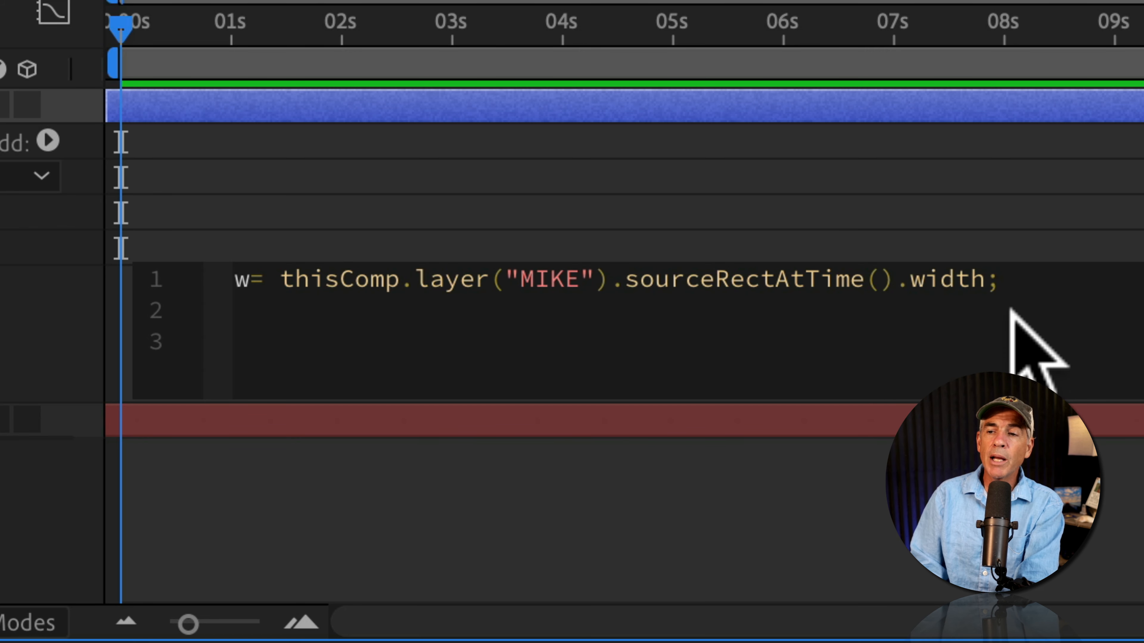
Duplicate the line as h using MIKE's sourceRectAtTime().height
{"action": "left_click_drag", "start_coordinate": [1001, 280], "coordinate": [227, 277]}
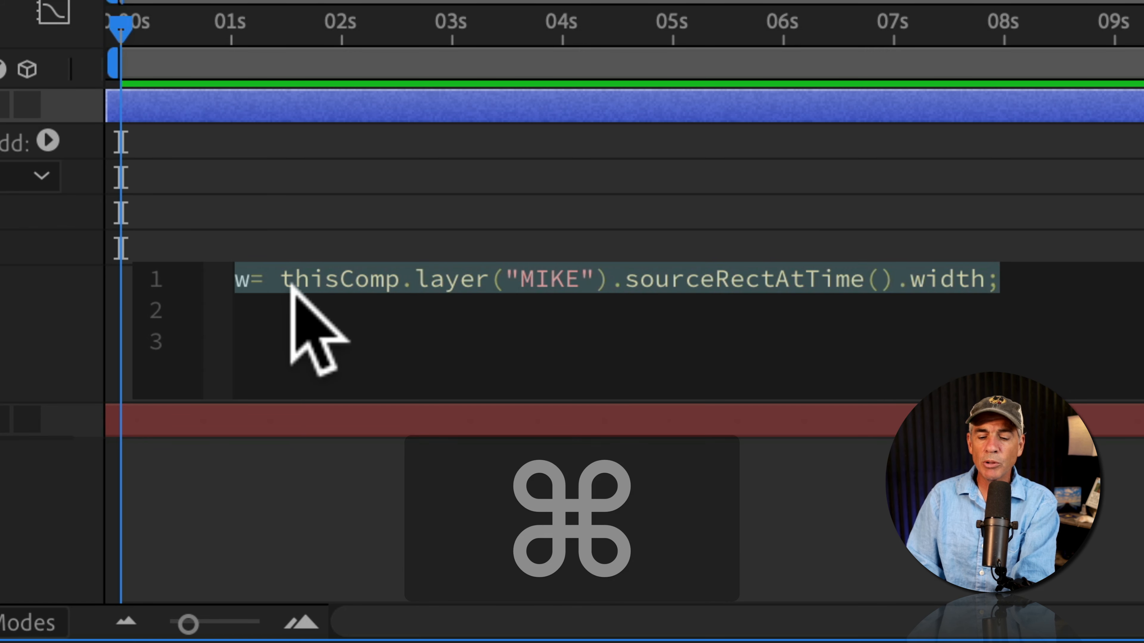
{"action": "key", "text": "super+c"}
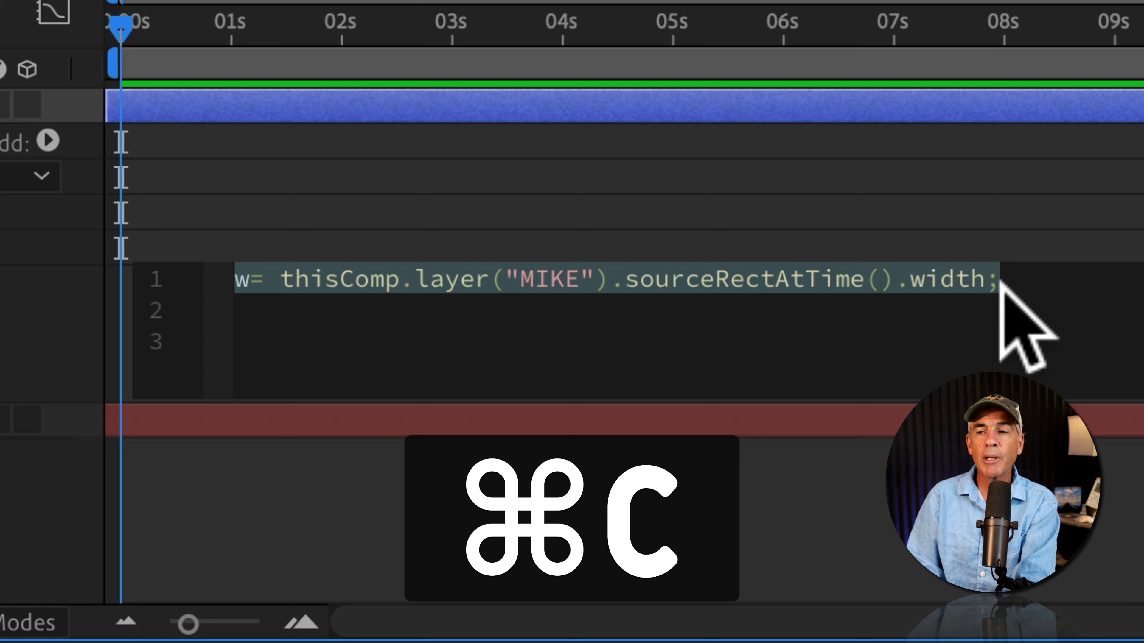
{"action": "left_click", "coordinate": [1000, 283]}
{"action": "key", "text": "shift+Return"}
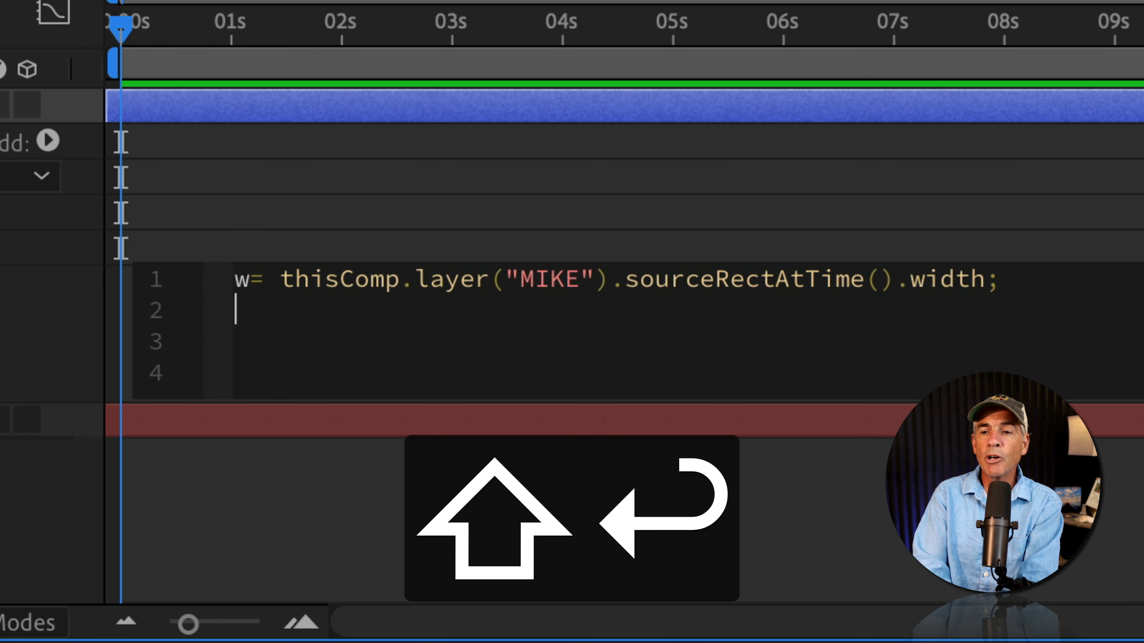
{"action": "key", "text": "super+v"}
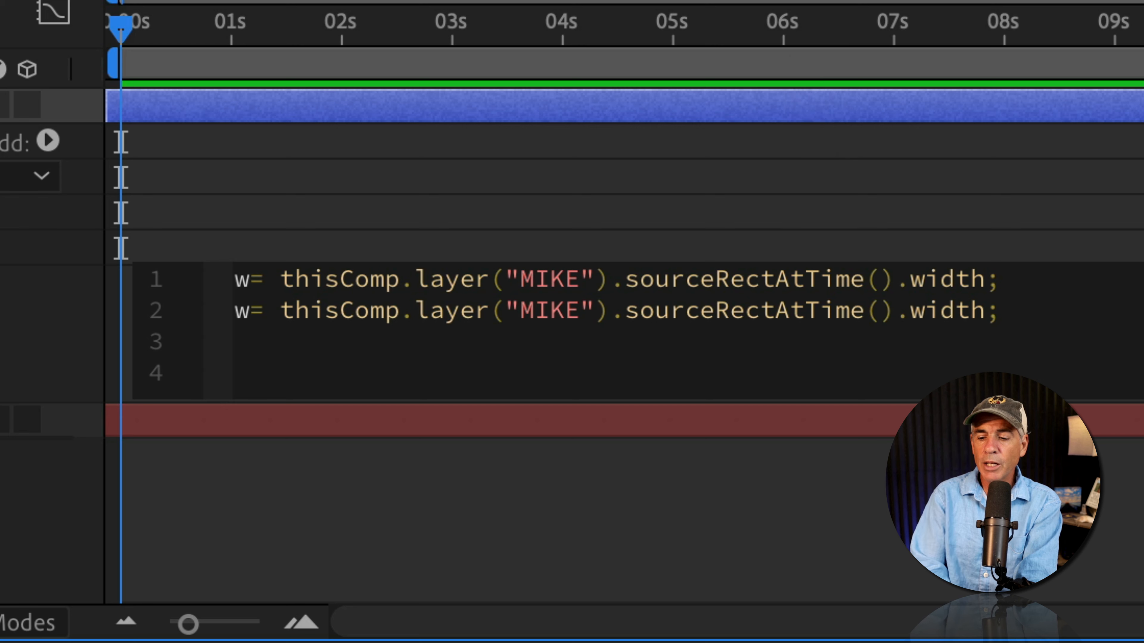
{"action": "key", "text": "BackSpace"}
{"action": "type", "text": "h"}
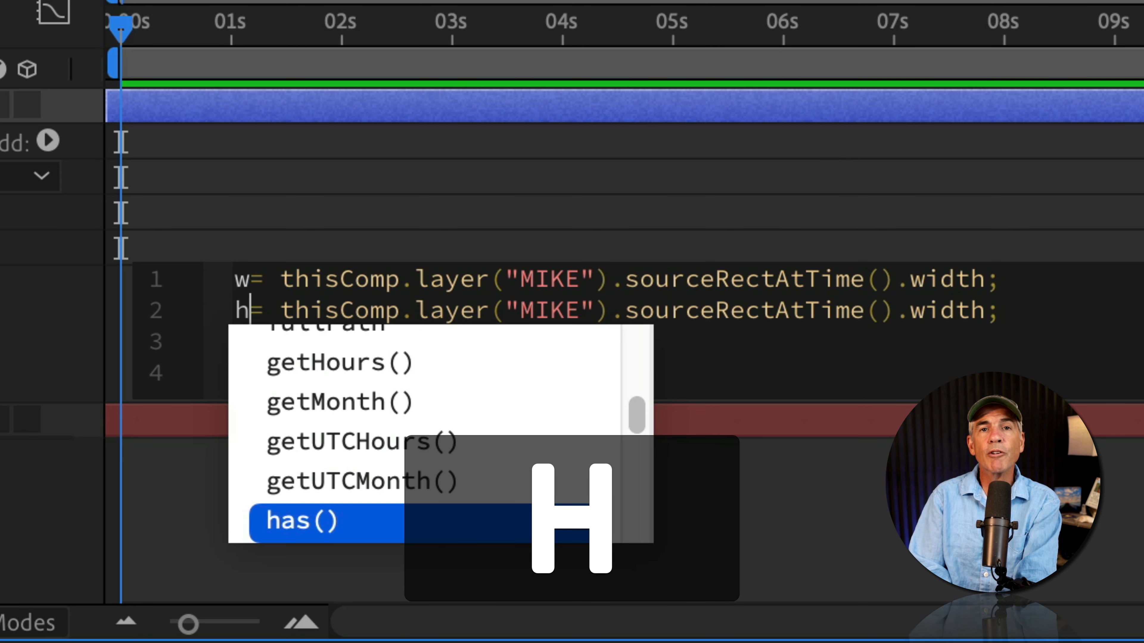
{"action": "left_click", "coordinate": [977, 312]}
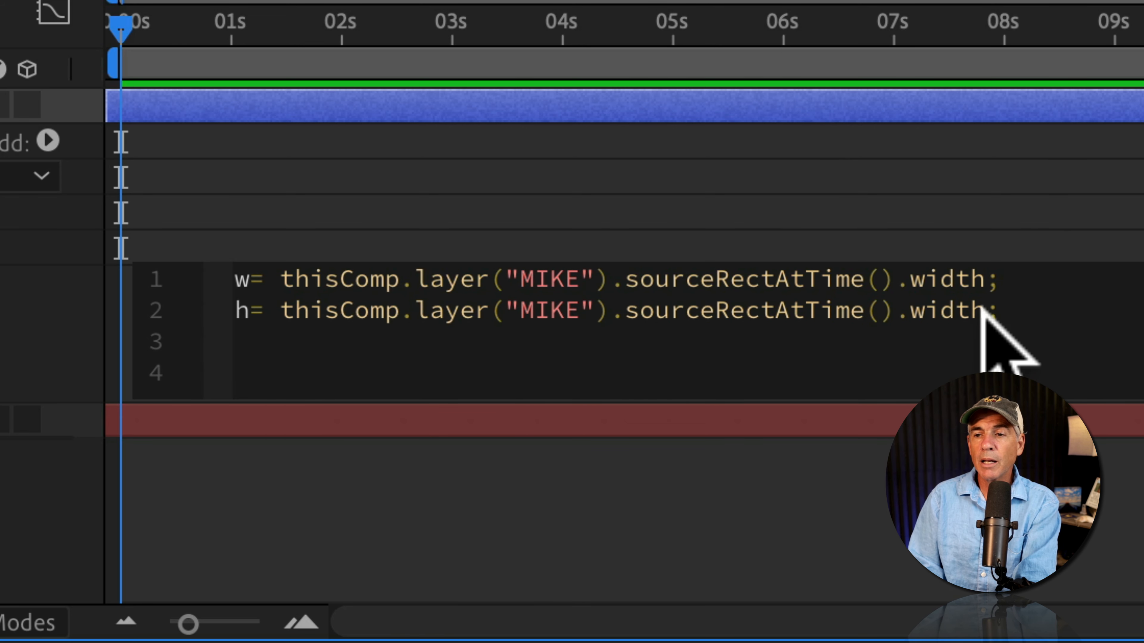
{"action": "left_click_drag", "start_coordinate": [984, 311], "coordinate": [909, 313]}
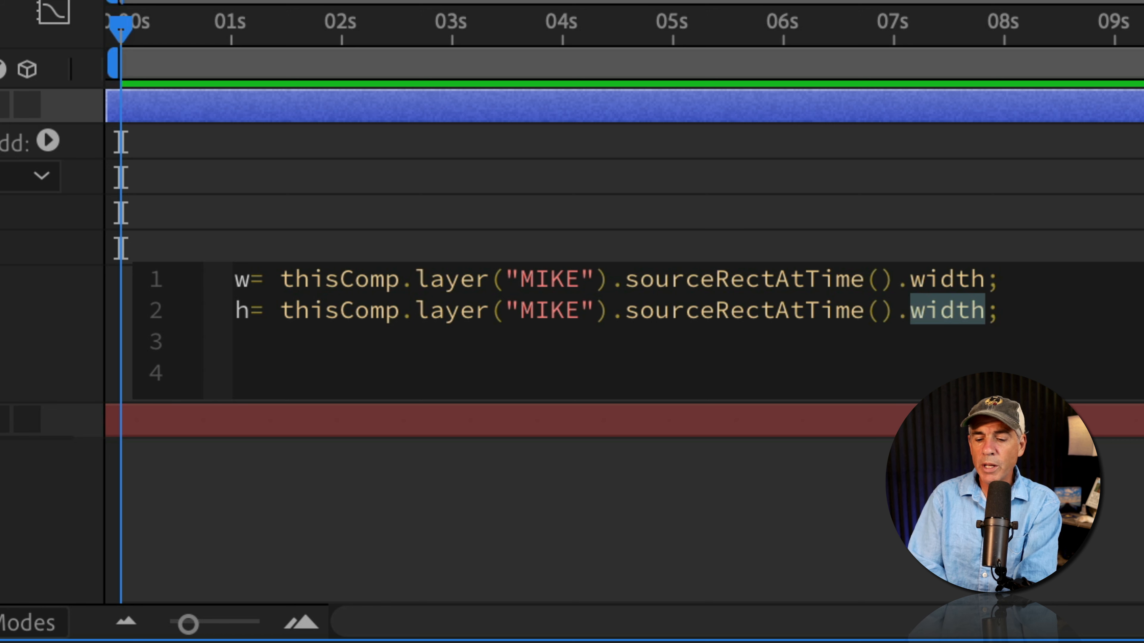
{"action": "type", "text": "heig"}
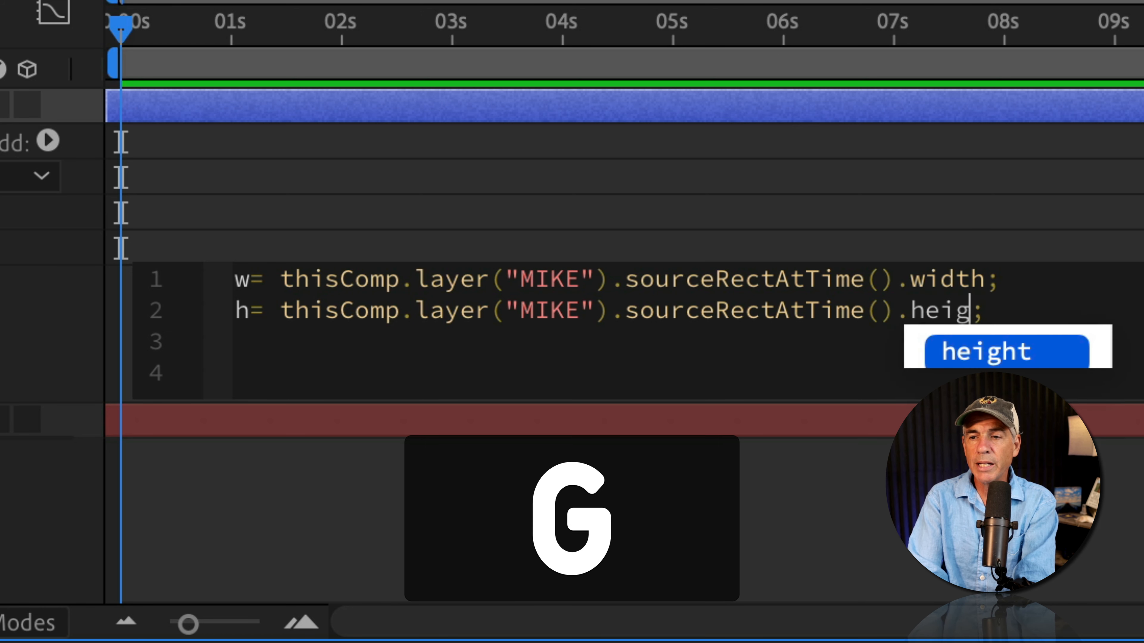
{"action": "type", "text": "ht"}
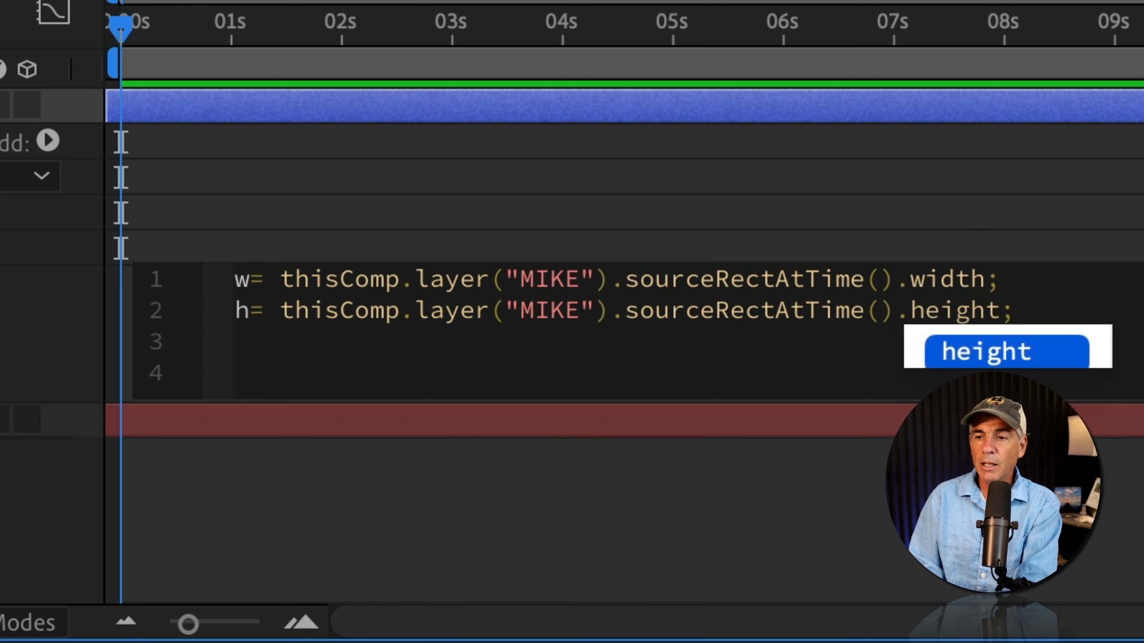
{"action": "left_click", "coordinate": [1015, 310]}
{"action": "key", "text": "Return"}
{"action": "key", "text": "Return"}
{"action": "key", "text": "Return"}
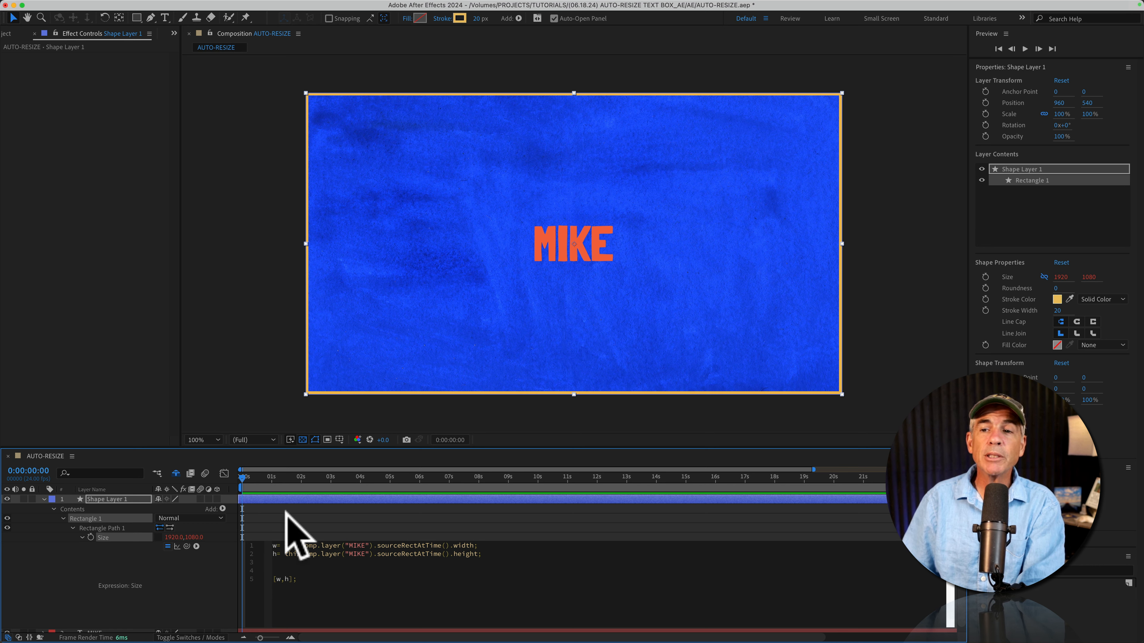
Apply the [w,h] Size expression so the rectangle wraps MIKE, then reveal it in the timeline
{"action": "left_click", "coordinate": [212, 559]}
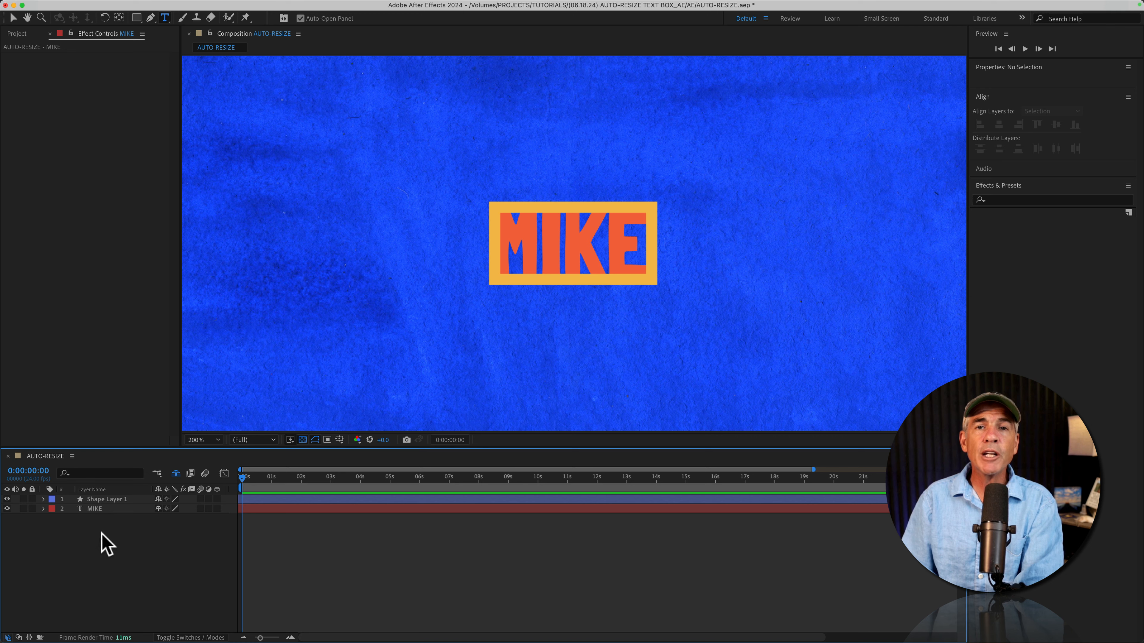
{"action": "key", "text": "period"}
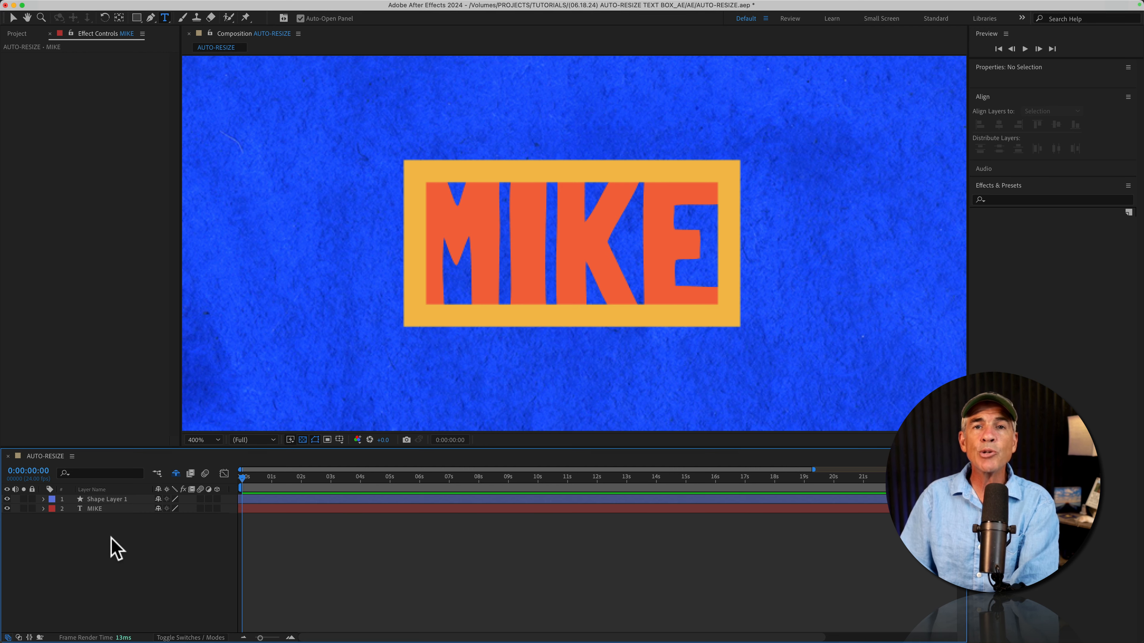
{"action": "key", "text": "e"}
{"action": "key", "text": "e"}
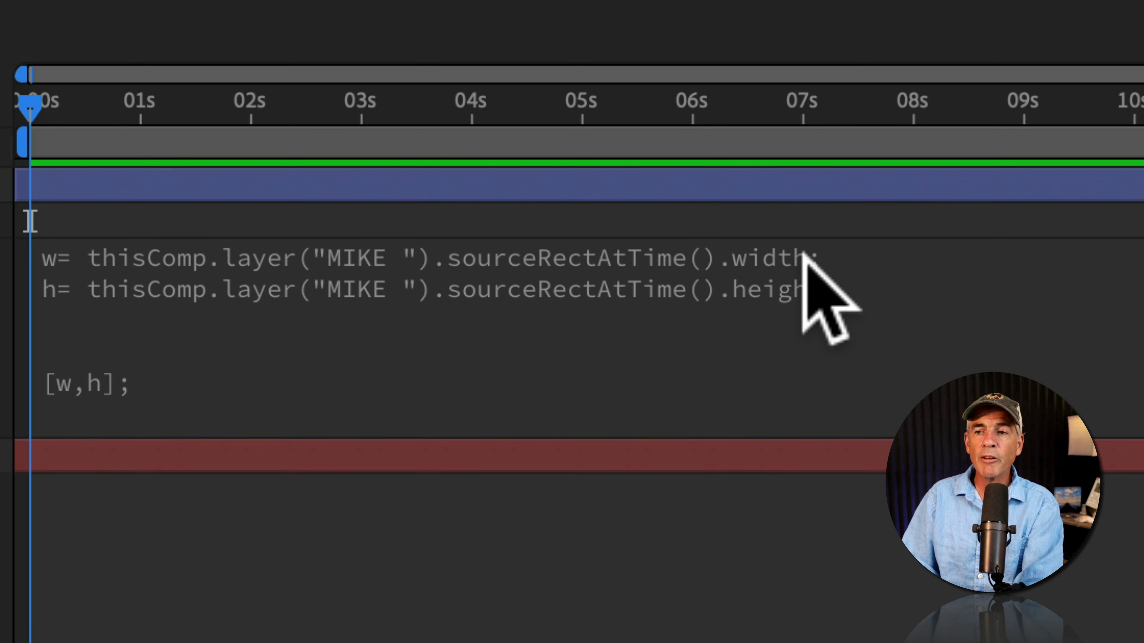
Append +100 to the width and height lines of the Size expression
{"action": "left_click", "coordinate": [455, 526]}
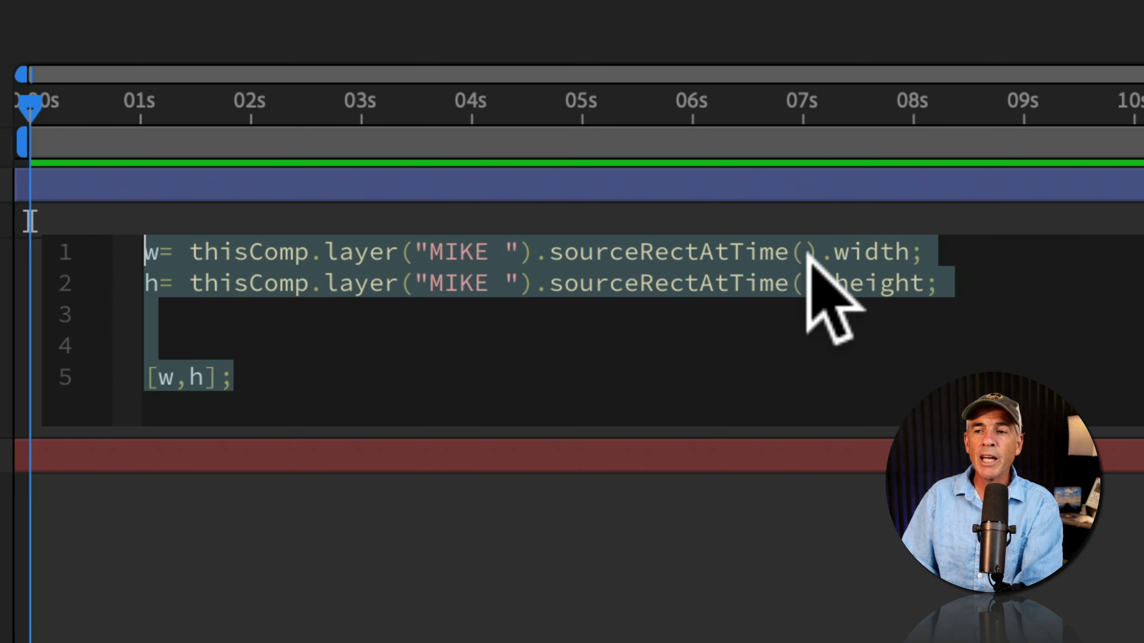
{"action": "left_click", "coordinate": [912, 250]}
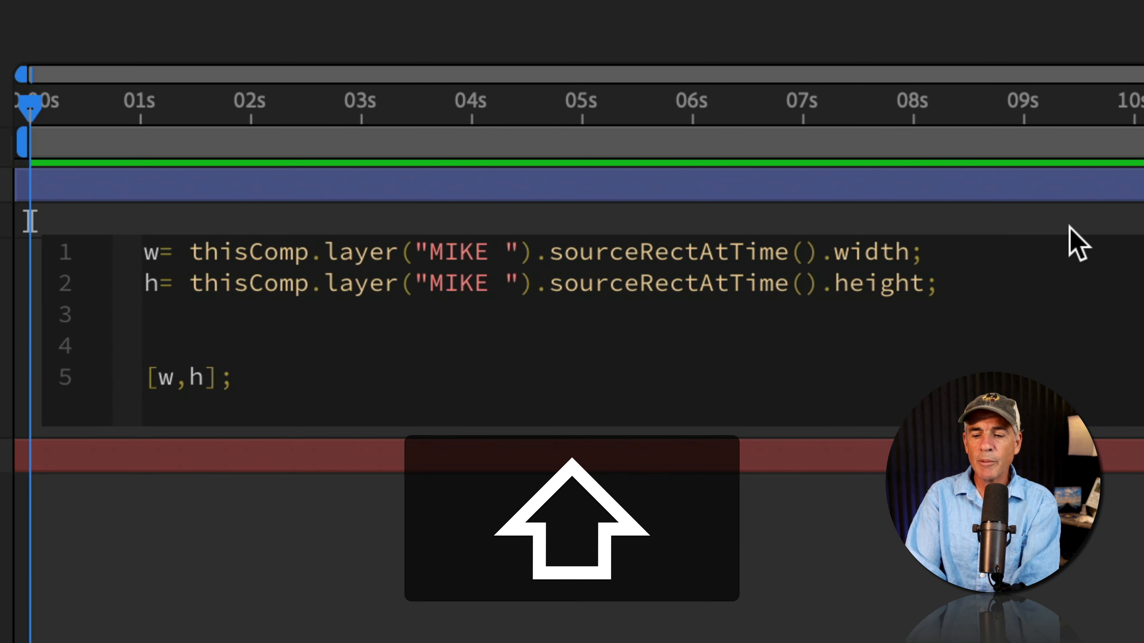
{"action": "type", "text": "+"}
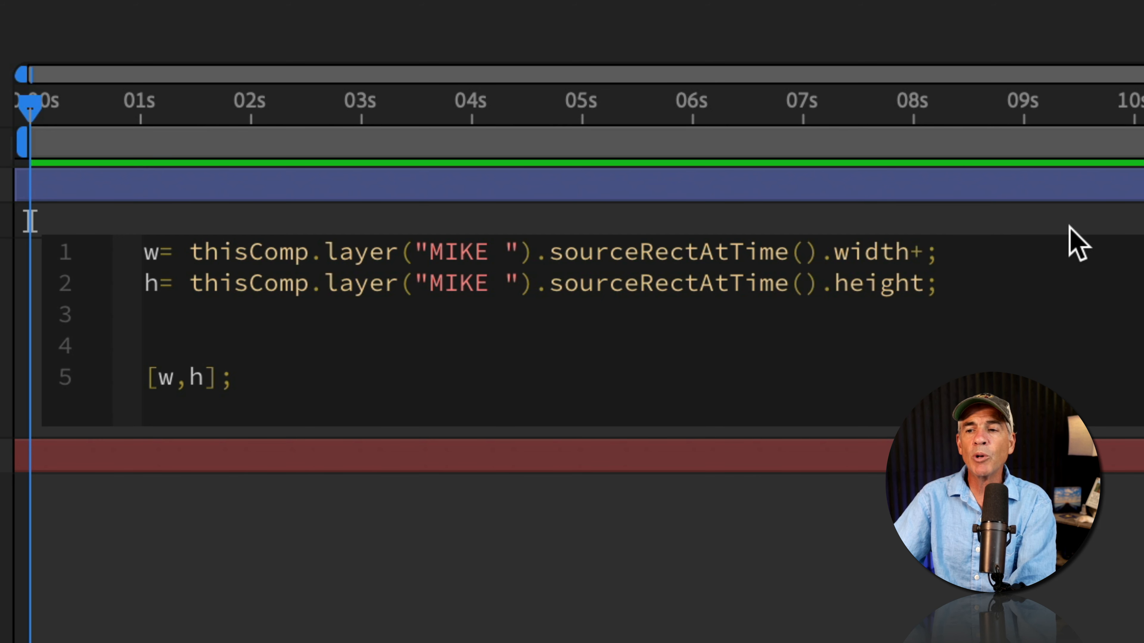
{"action": "type", "text": "100"}
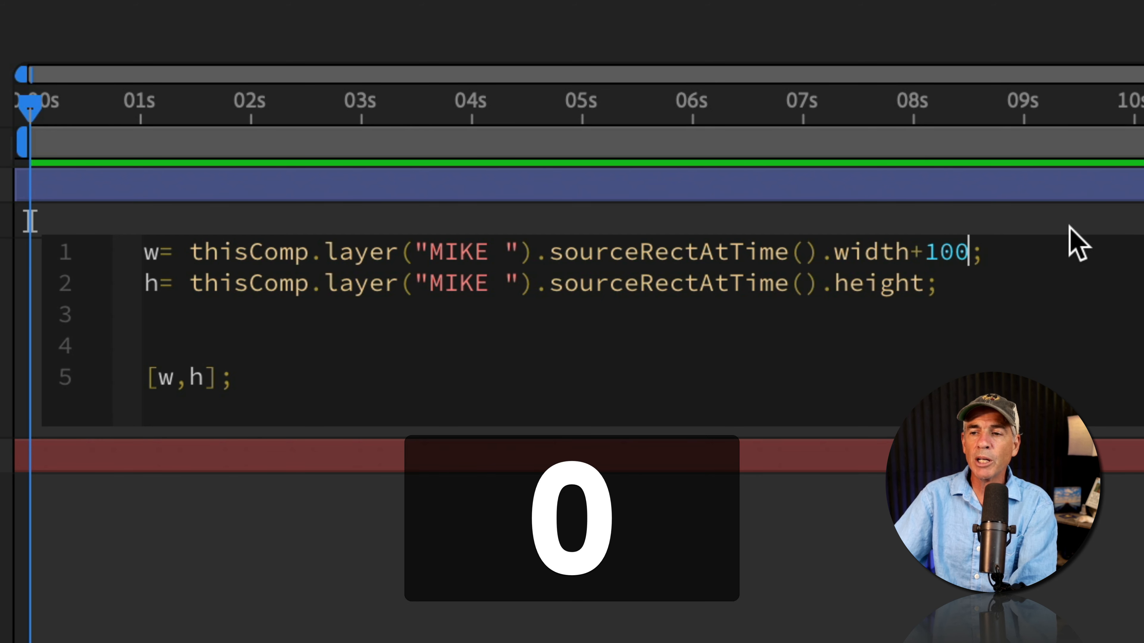
{"action": "key", "text": "Down"}
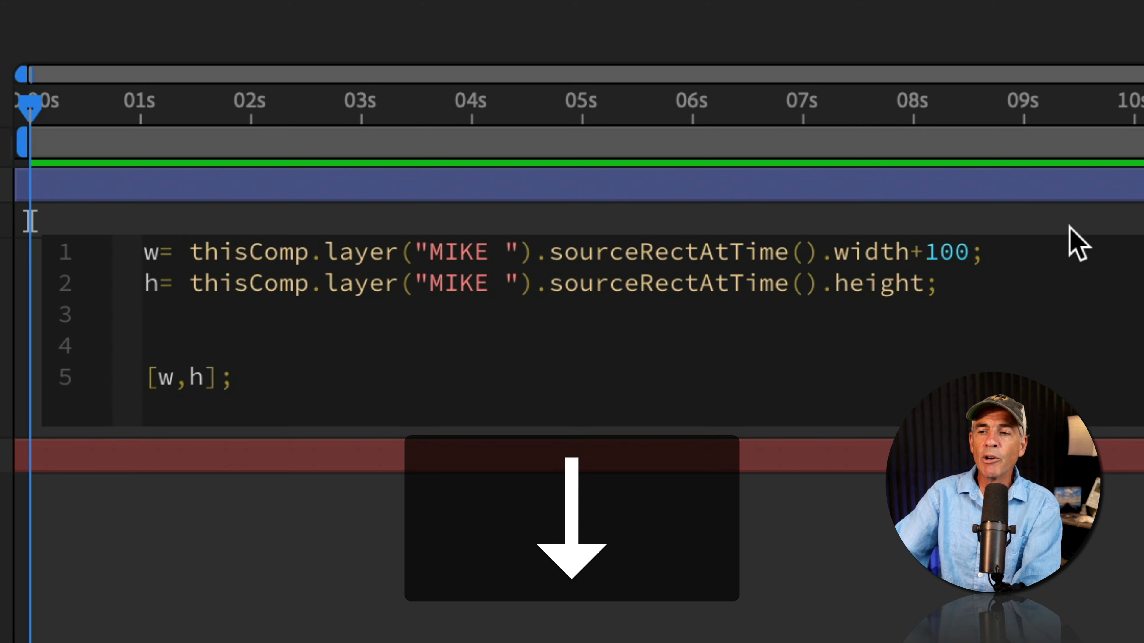
{"action": "key", "text": "Left"}
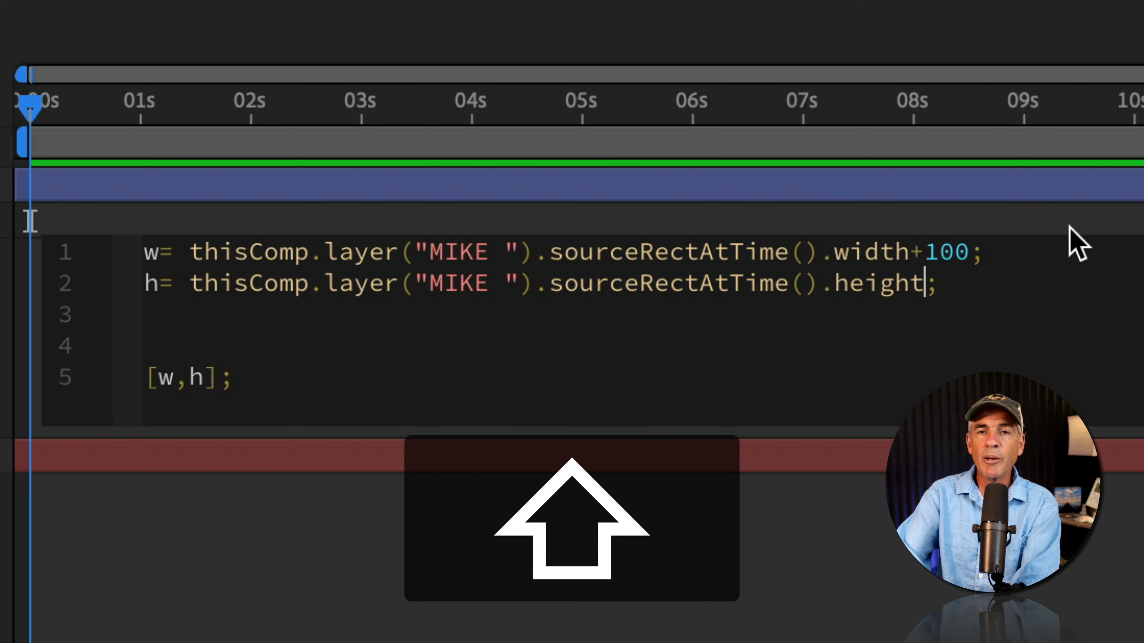
{"action": "type", "text": "+100"}
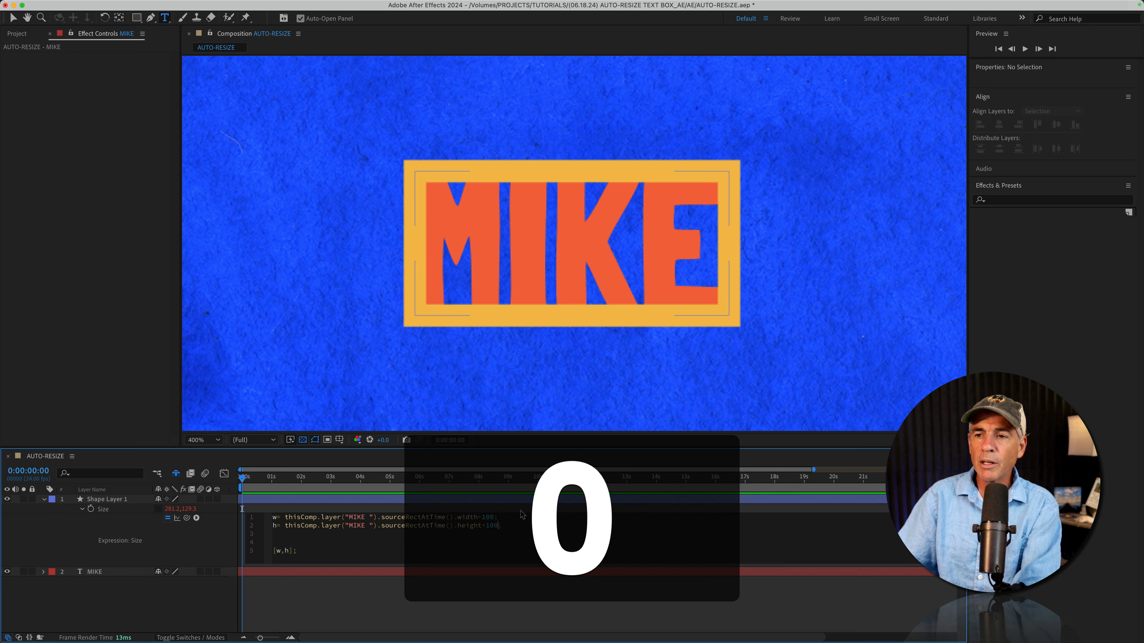
{"action": "left_click", "coordinate": [451, 599]}
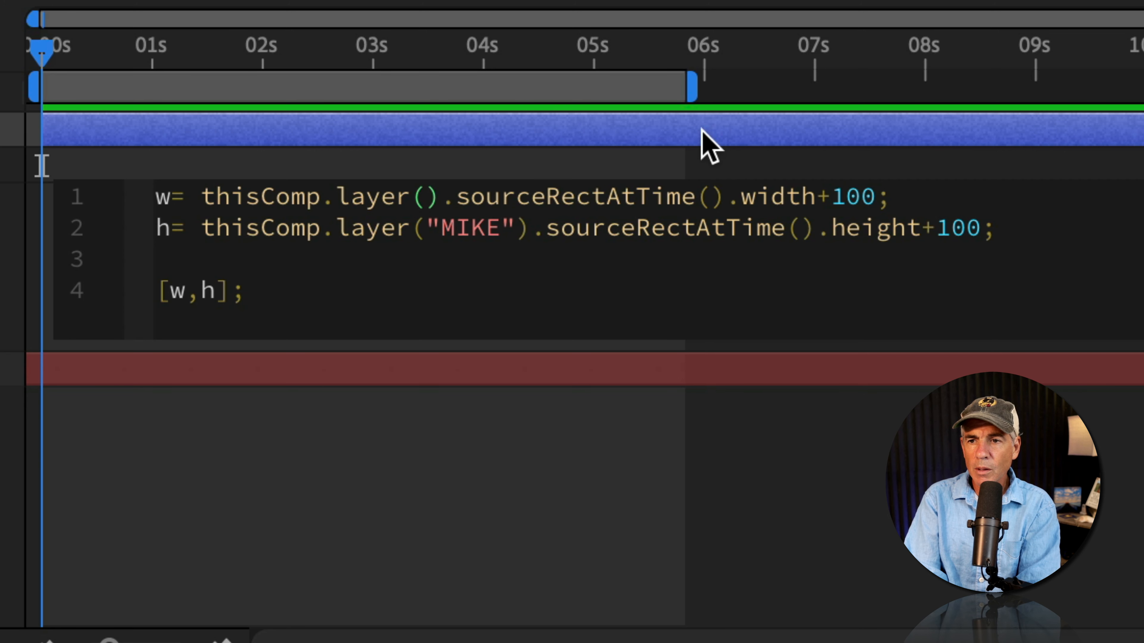
{"action": "key", "text": "super+v"}
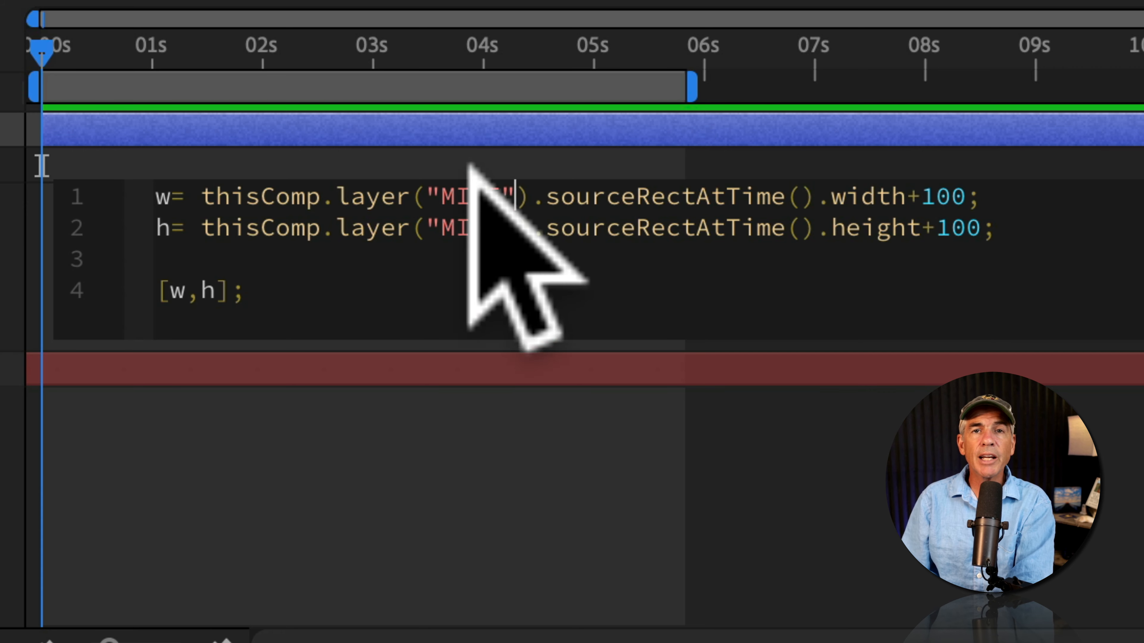
Replace the MIKE layer name with index+1 in both thisComp.layer() references
{"action": "key", "text": "BackSpace"}
{"action": "key", "text": "BackSpace"}
{"action": "key", "text": "BackSpace"}
{"action": "key", "text": "BackSpace"}
{"action": "key", "text": "BackSpace"}
{"action": "key", "text": "BackSpace"}
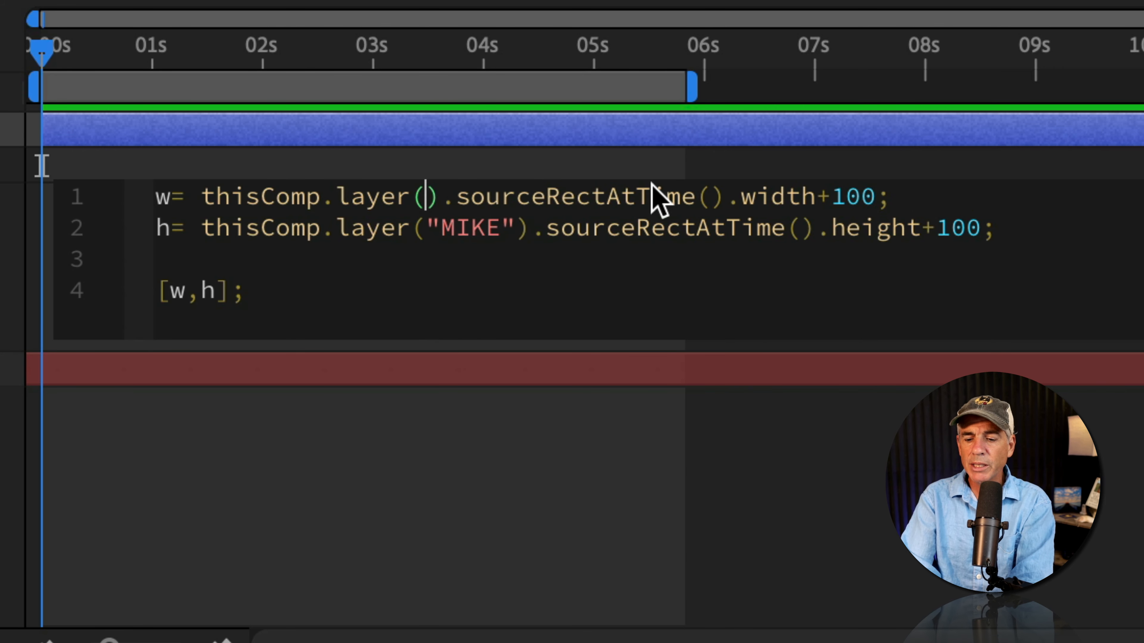
{"action": "type", "text": "index+"}
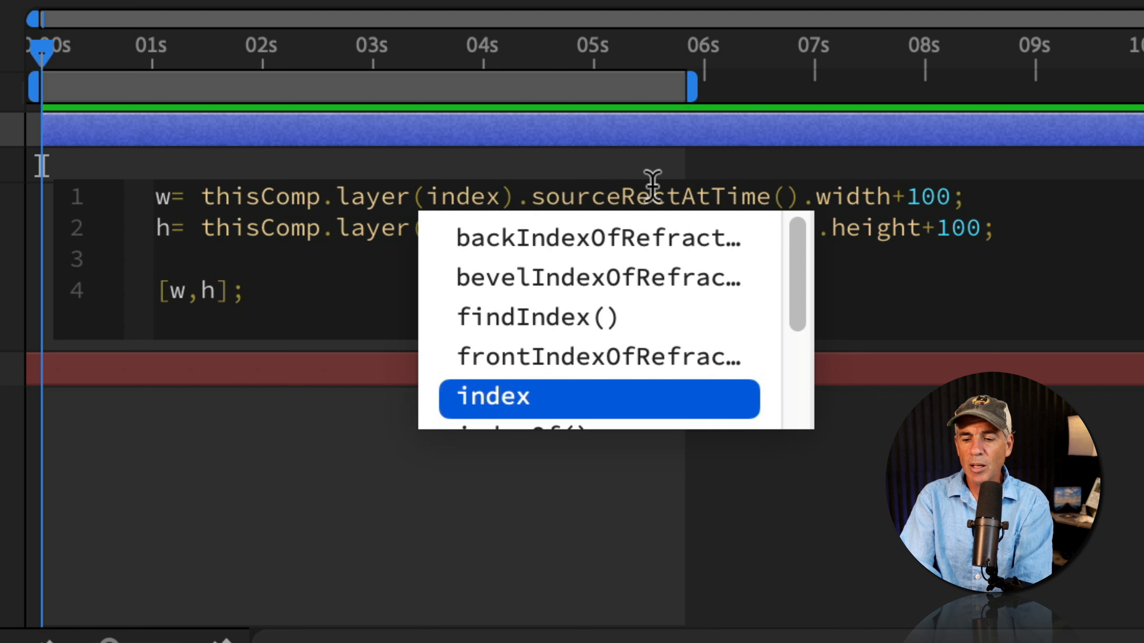
{"action": "type", "text": "1"}
{"action": "key", "text": "Down"}
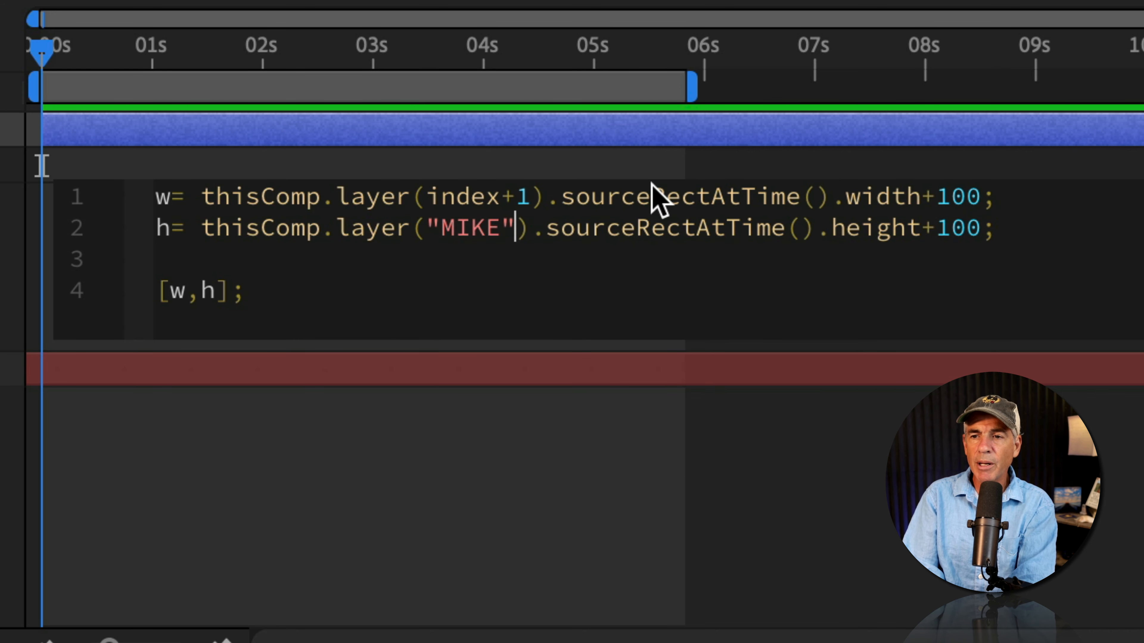
{"action": "key", "text": "BackSpace"}
{"action": "key", "text": "BackSpace"}
{"action": "key", "text": "BackSpace"}
{"action": "key", "text": "BackSpace"}
{"action": "key", "text": "BackSpace"}
{"action": "key", "text": "BackSpace"}
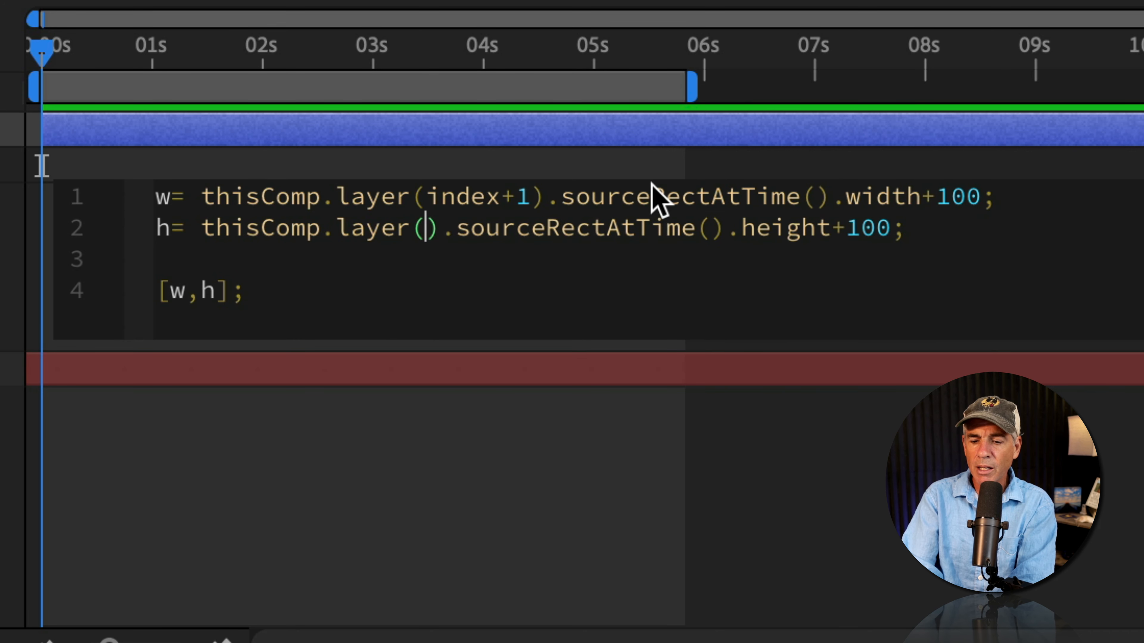
{"action": "type", "text": "index+1"}
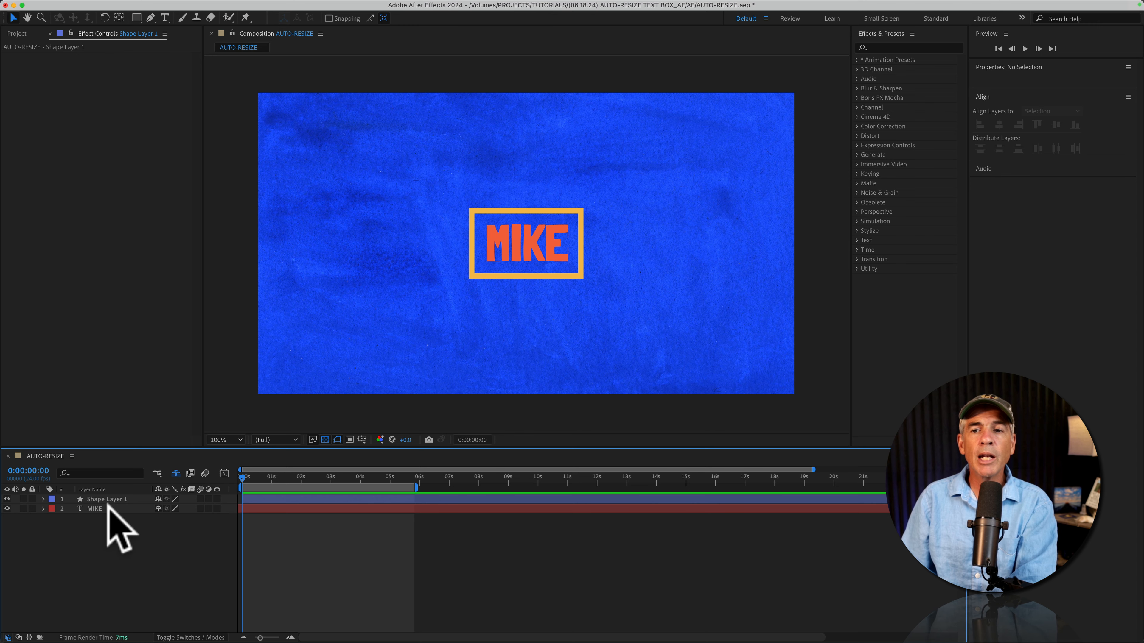
Enlarge the font size of the MIKE text layer, then deselect all layers
{"action": "left_click", "coordinate": [270, 424]}
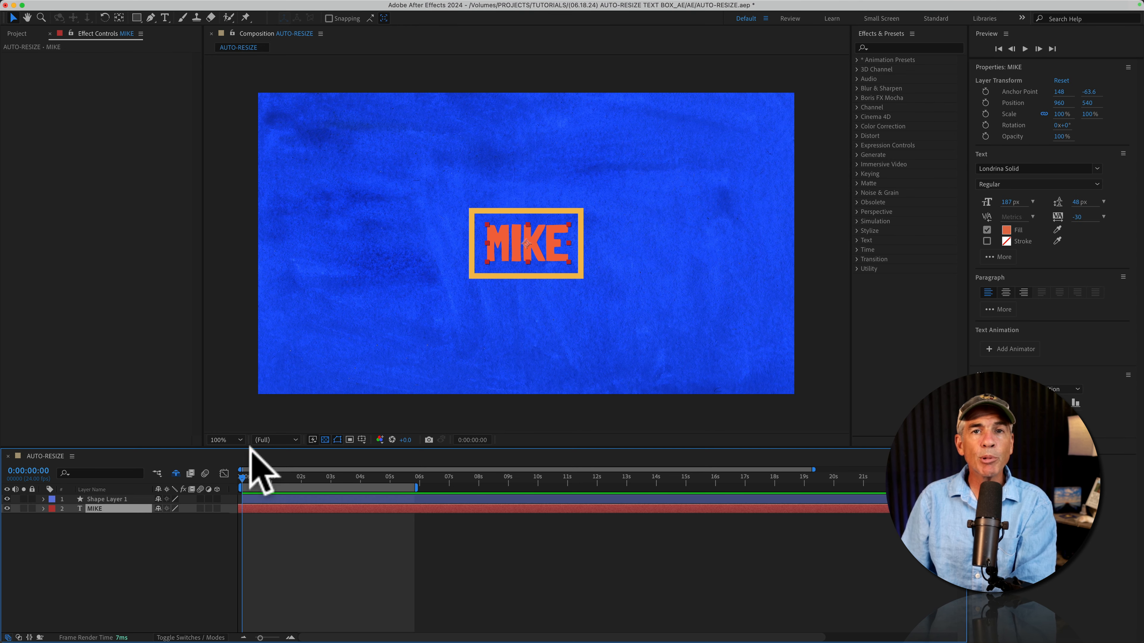
{"action": "left_click_drag", "start_coordinate": [1012, 203], "coordinate": [968, 184]}
{"action": "left_click", "coordinate": [96, 540]}
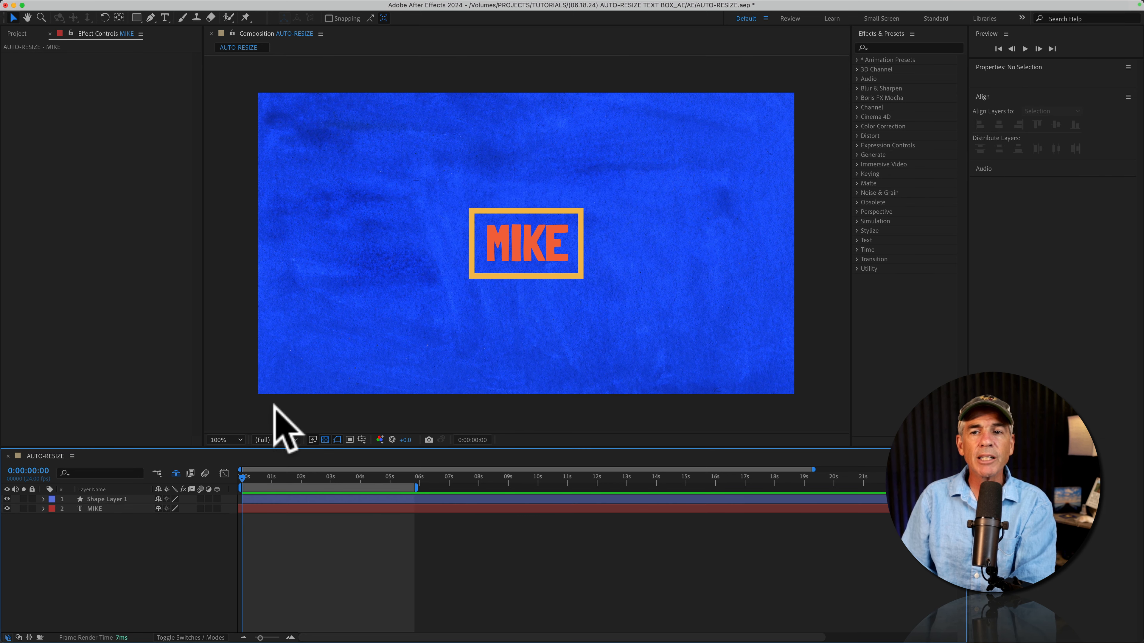
Apply the Lock Anchor Point preset, found by searching 'anchor', to the rectangle and MIKE layers
{"action": "left_click", "coordinate": [878, 47]}
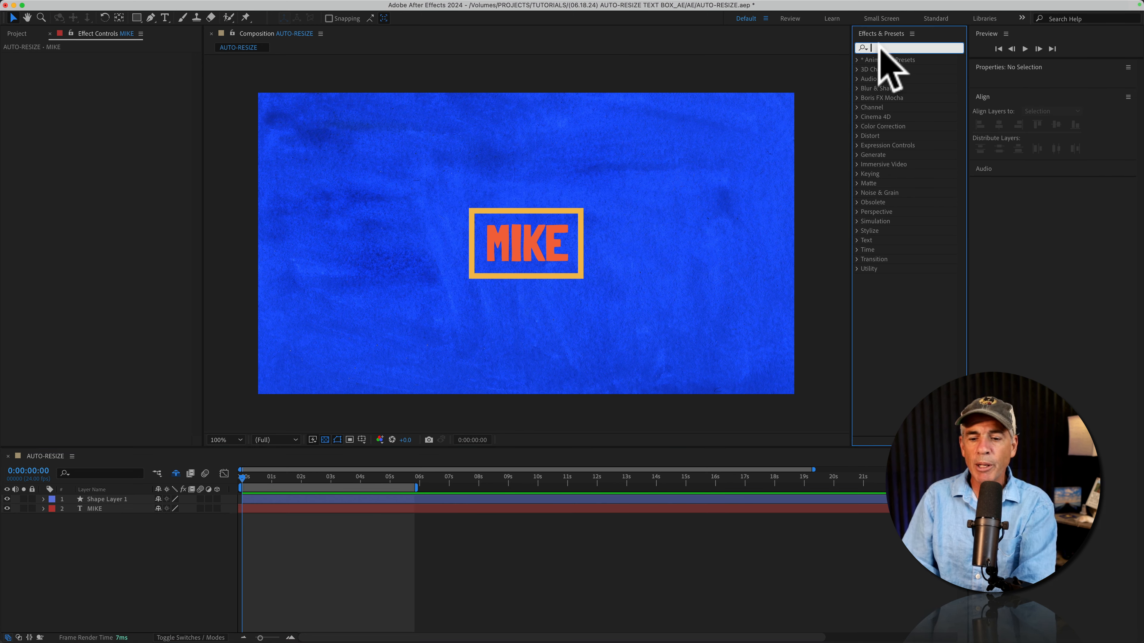
{"action": "type", "text": "anchor"}
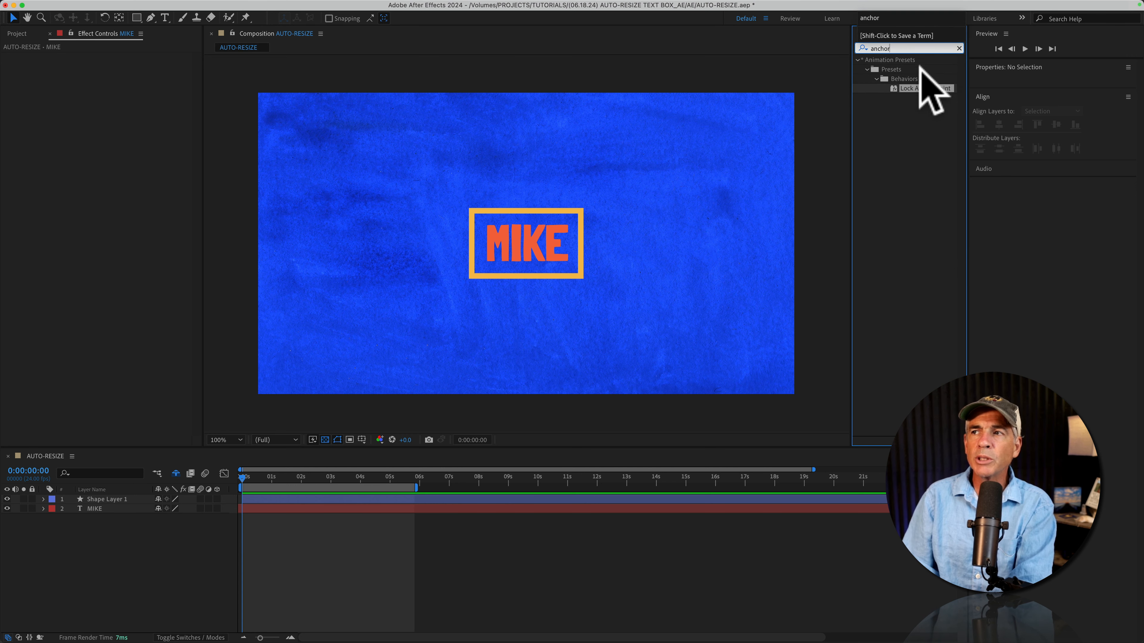
{"action": "left_click_drag", "start_coordinate": [920, 88], "coordinate": [95, 498]}
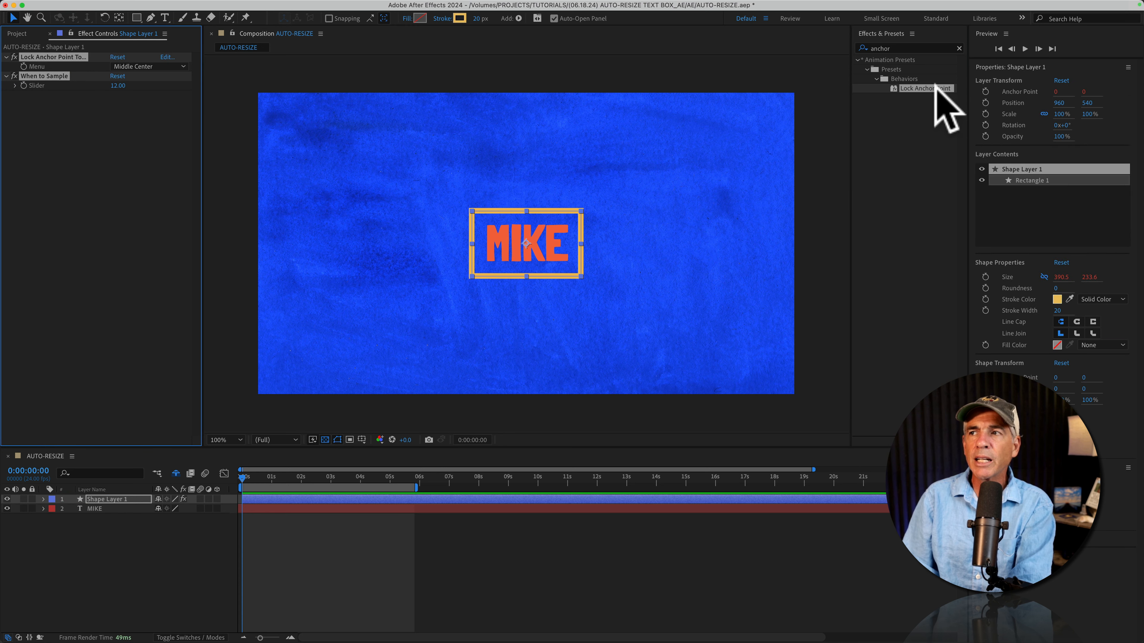
{"action": "left_click_drag", "start_coordinate": [924, 88], "coordinate": [96, 508]}
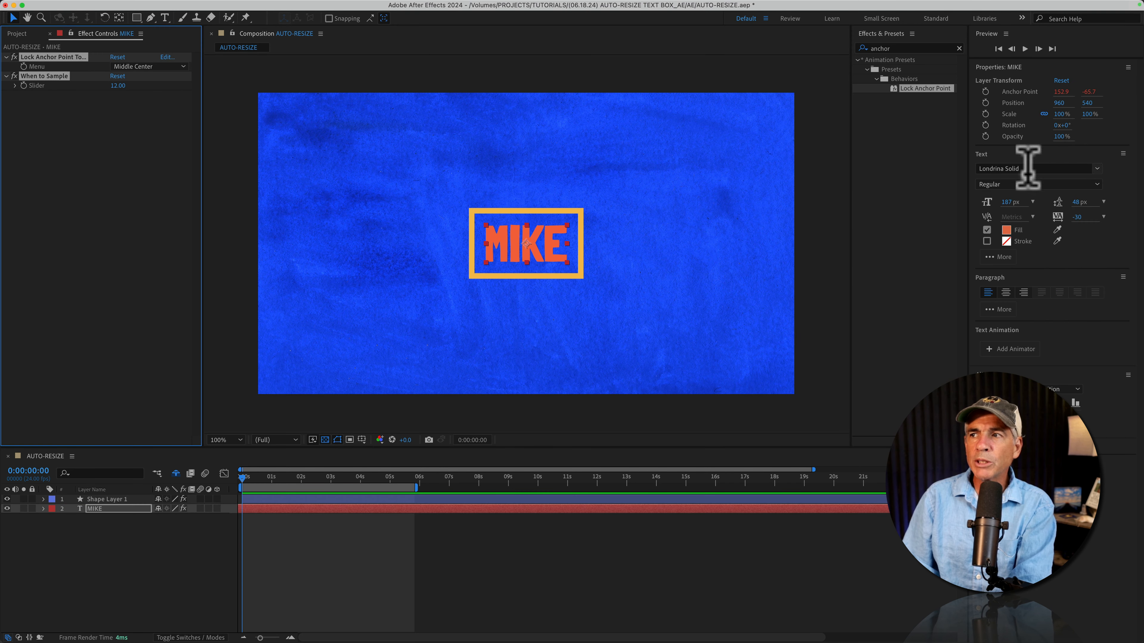
Enlarge MIKE and type a surname after it so the padded box widens to fit
{"action": "mouse_move", "coordinate": [1008, 202]}
{"action": "left_mouse_down"}
{"action": "mouse_move", "coordinate": [1129, 167]}
{"action": "mouse_move", "coordinate": [996, 201]}
{"action": "left_mouse_up"}
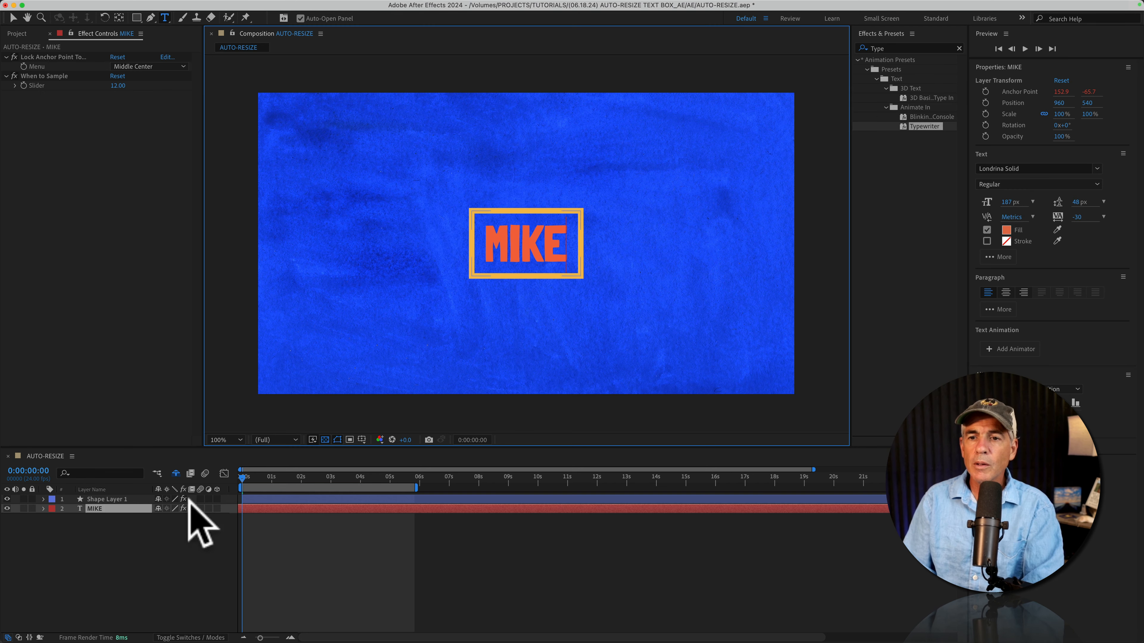
{"action": "left_click", "coordinate": [145, 567]}
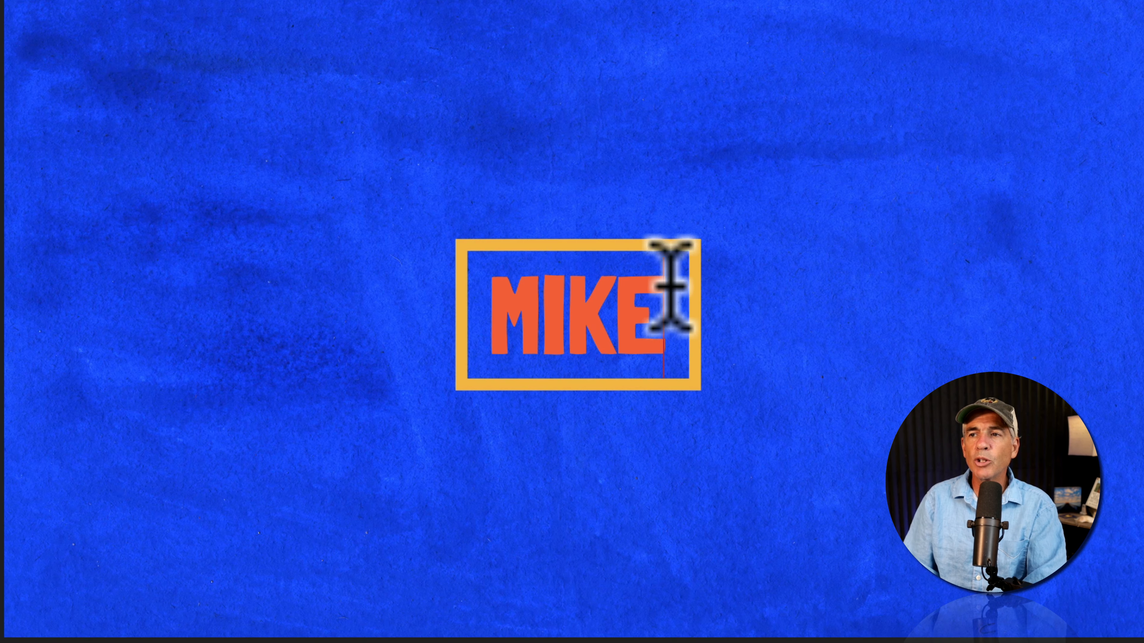
{"action": "left_click", "coordinate": [566, 250]}
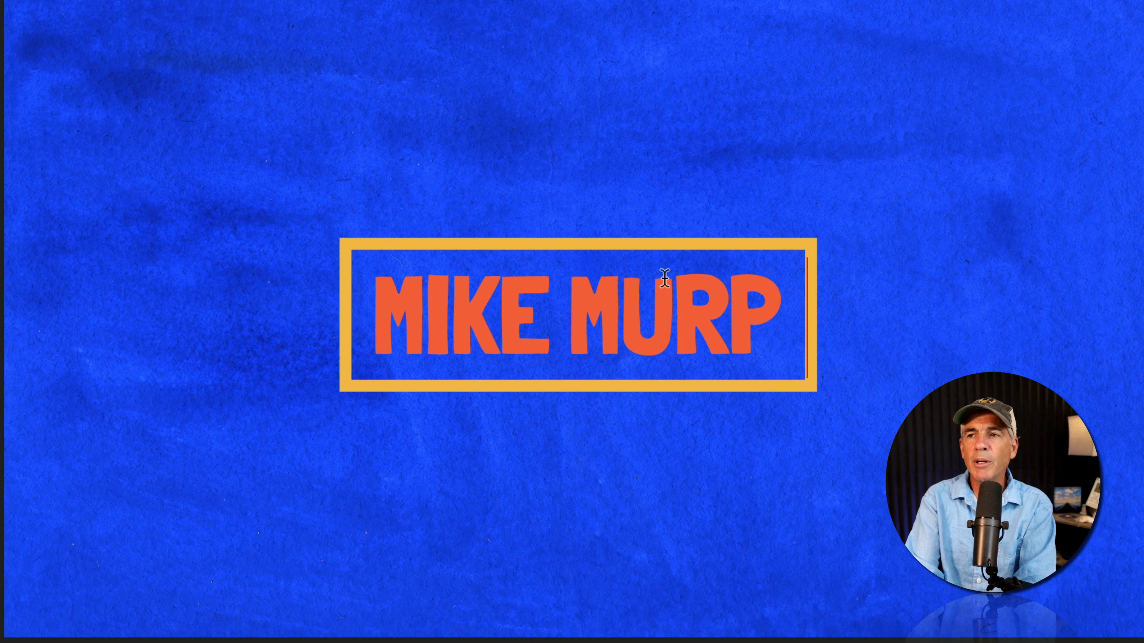